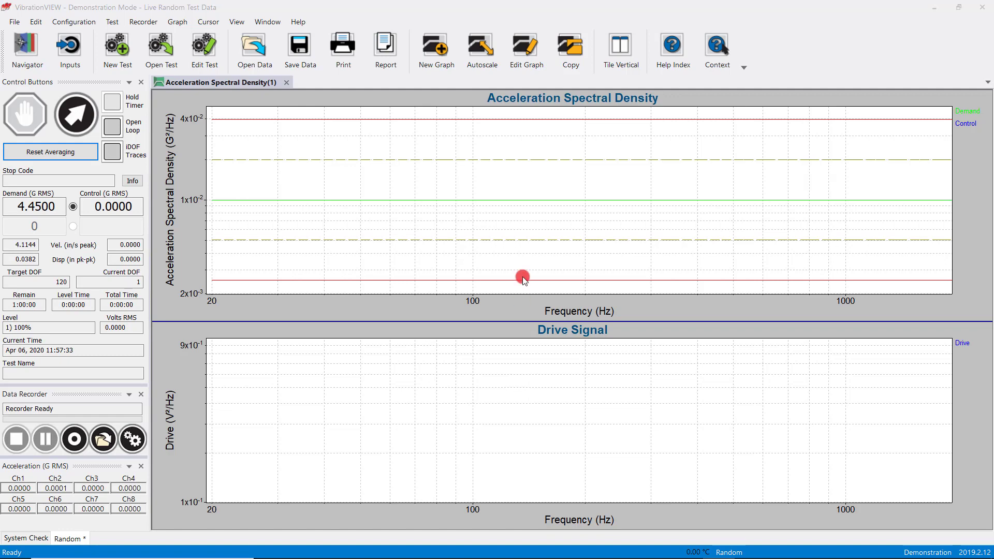
Open the help index and search it for "tips"
{"action": "left_click", "coordinate": [302, 22]}
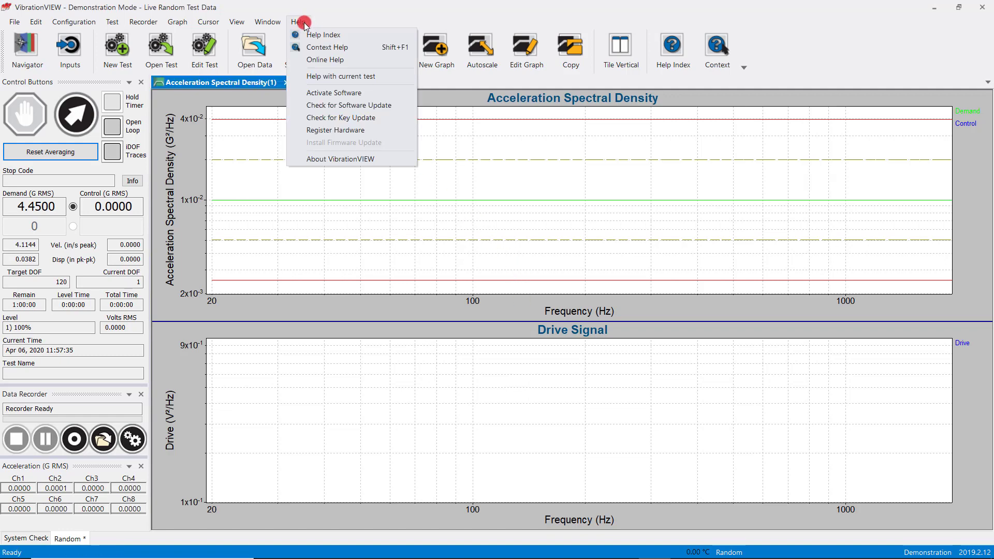
{"action": "left_click", "coordinate": [327, 35]}
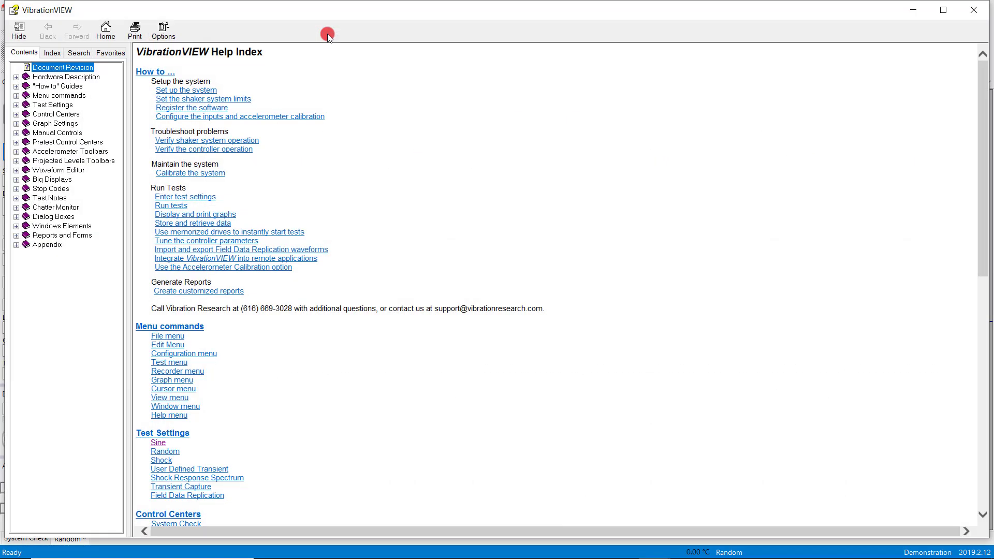
{"action": "left_click", "coordinate": [79, 52]}
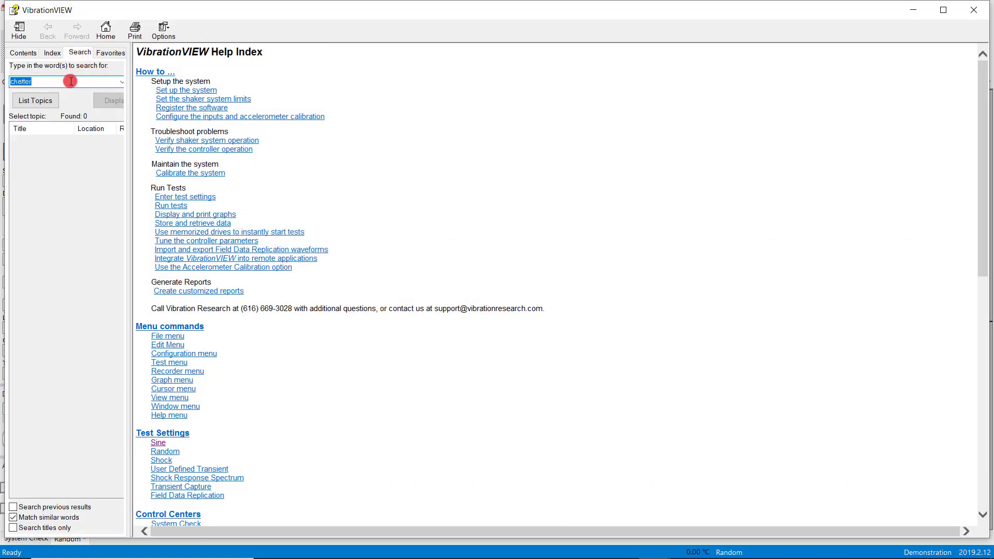
{"action": "key", "text": "BackSpace"}
{"action": "type", "text": "tips"}
{"action": "key", "text": "Return"}
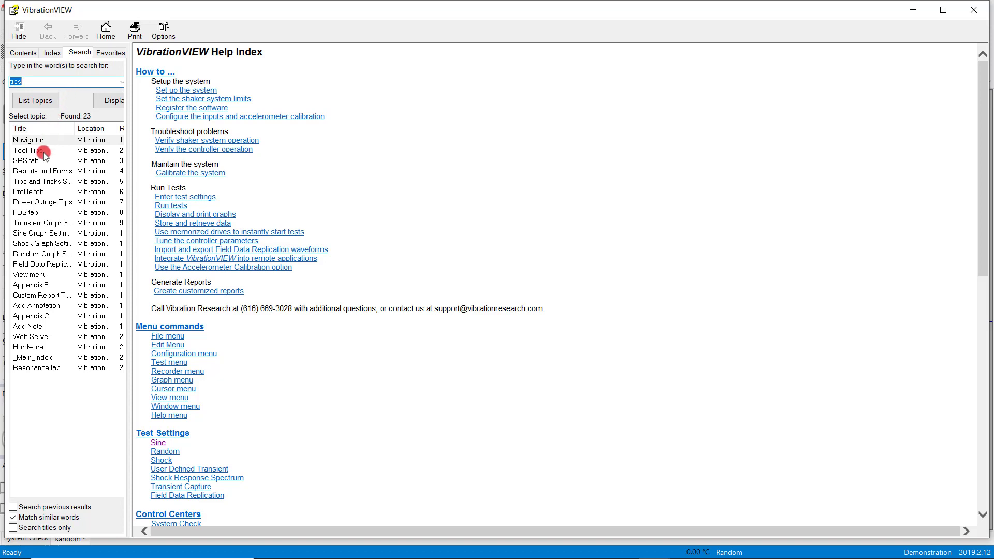
Read the Tips and Tricks Sheet topic, including its Control key mapping and function keys, and close the help window
{"action": "left_click", "coordinate": [33, 181]}
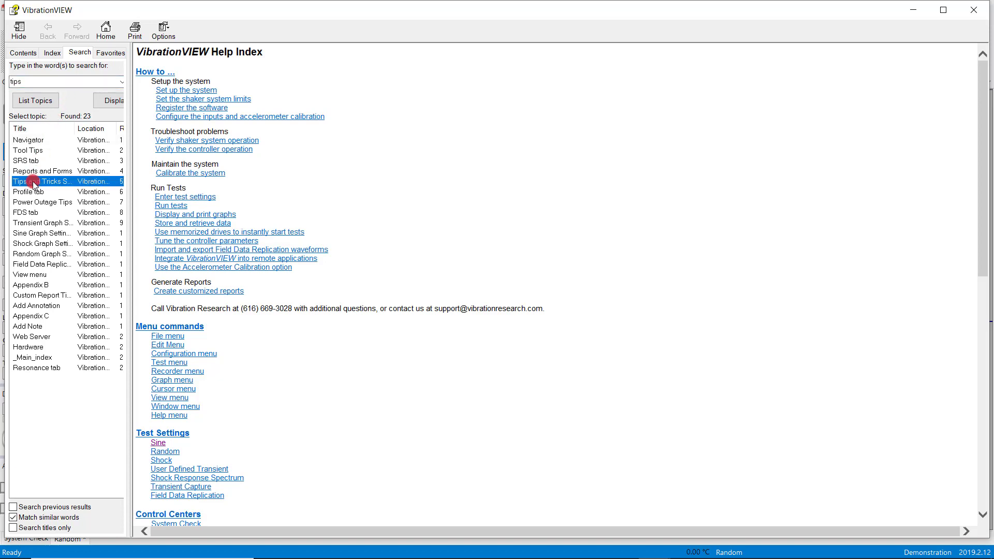
{"action": "double_click", "coordinate": [33, 181]}
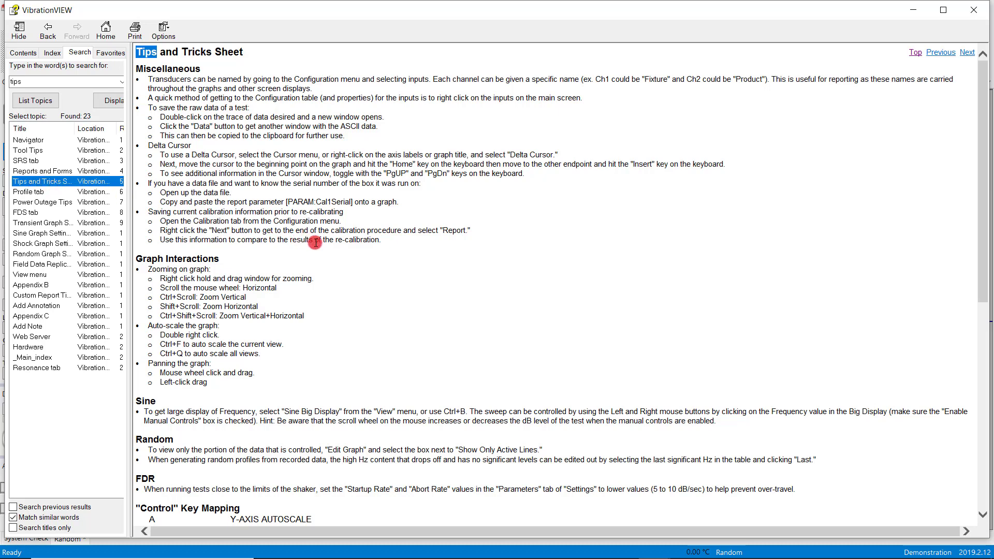
{"action": "scroll", "coordinate": [316, 243], "scroll_direction": "down", "scroll_amount": 5}
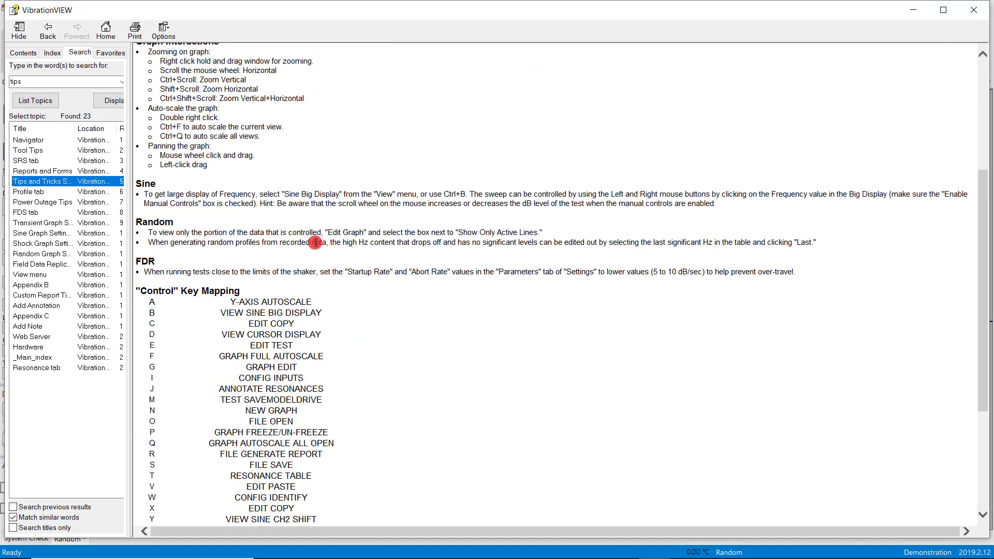
{"action": "scroll", "coordinate": [316, 242], "scroll_direction": "down", "scroll_amount": 2}
{"action": "scroll", "coordinate": [316, 243], "scroll_direction": "down", "scroll_amount": 2}
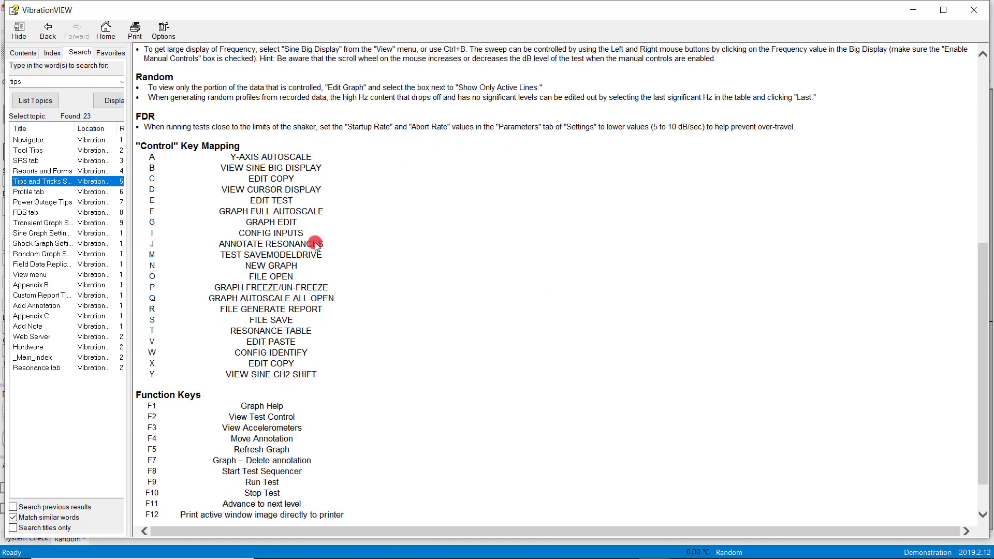
{"action": "scroll", "coordinate": [315, 243], "scroll_direction": "up", "scroll_amount": 2}
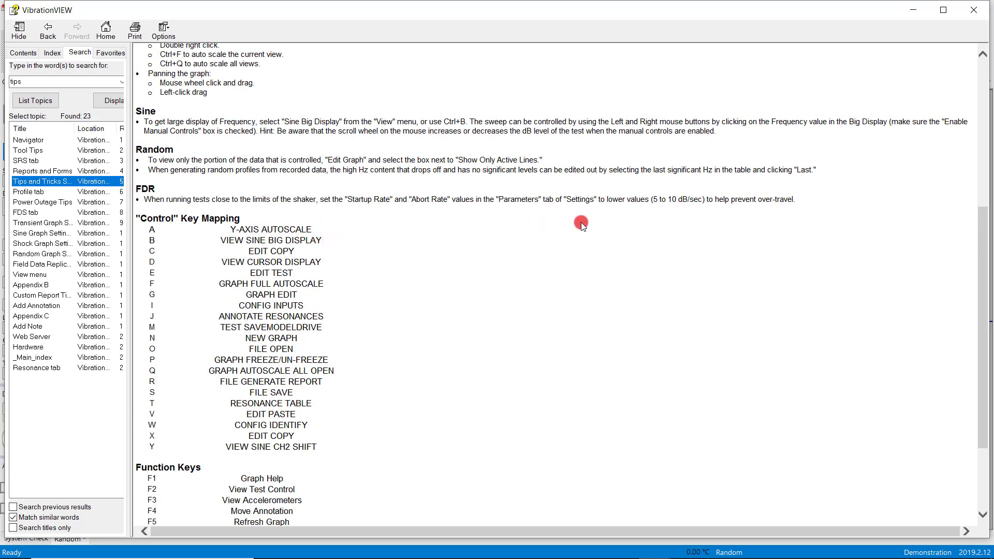
{"action": "left_click", "coordinate": [973, 10]}
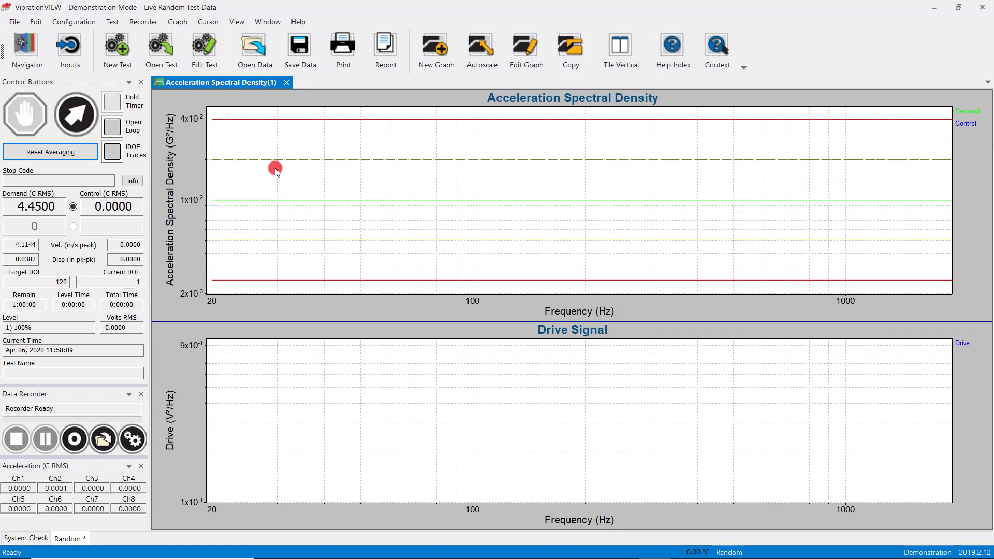
Edit the random test and set the slope between the 20 Hz and 200 Hz breakpoints to 3 dB/Oct
{"action": "left_click", "coordinate": [207, 58]}
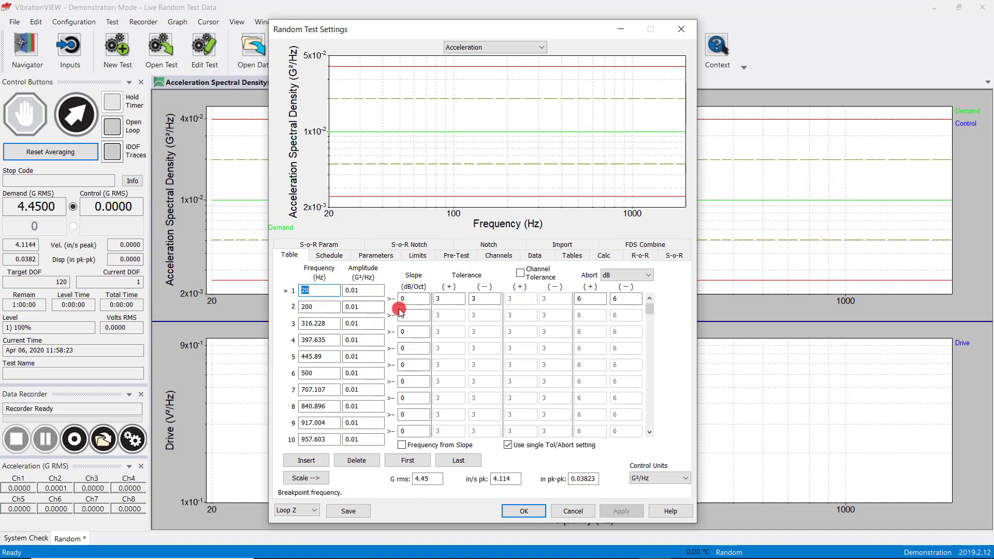
{"action": "left_click", "coordinate": [368, 309]}
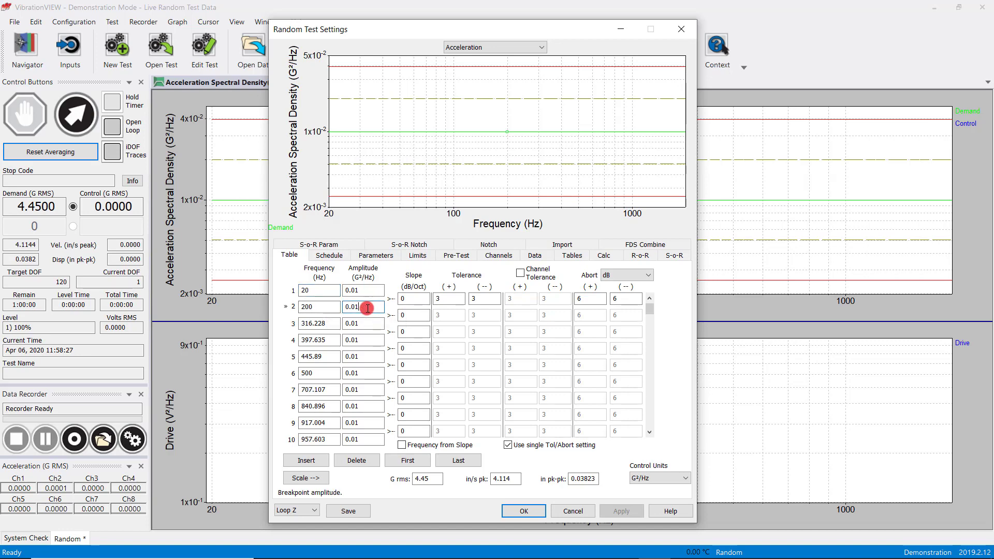
{"action": "left_click", "coordinate": [405, 297]}
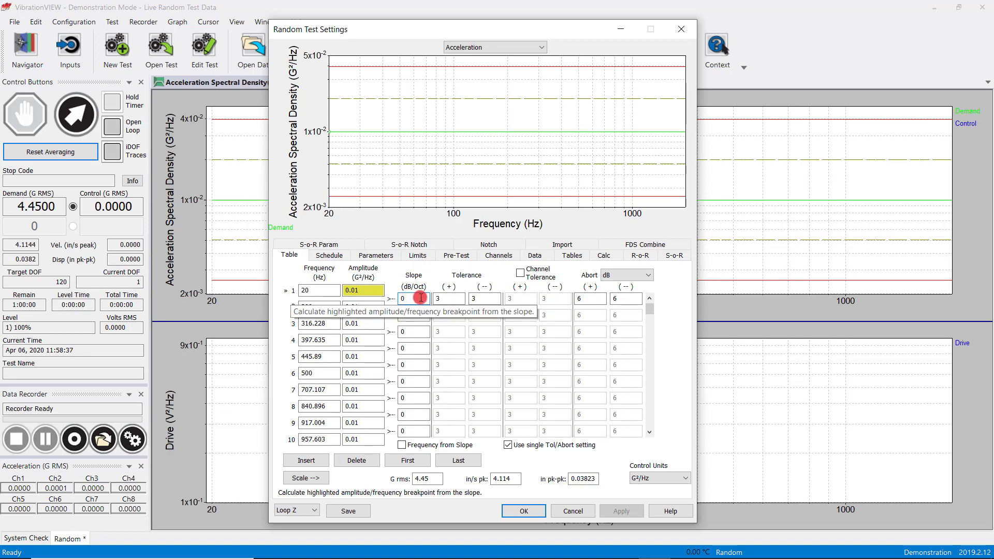
{"action": "type", "text": "3"}
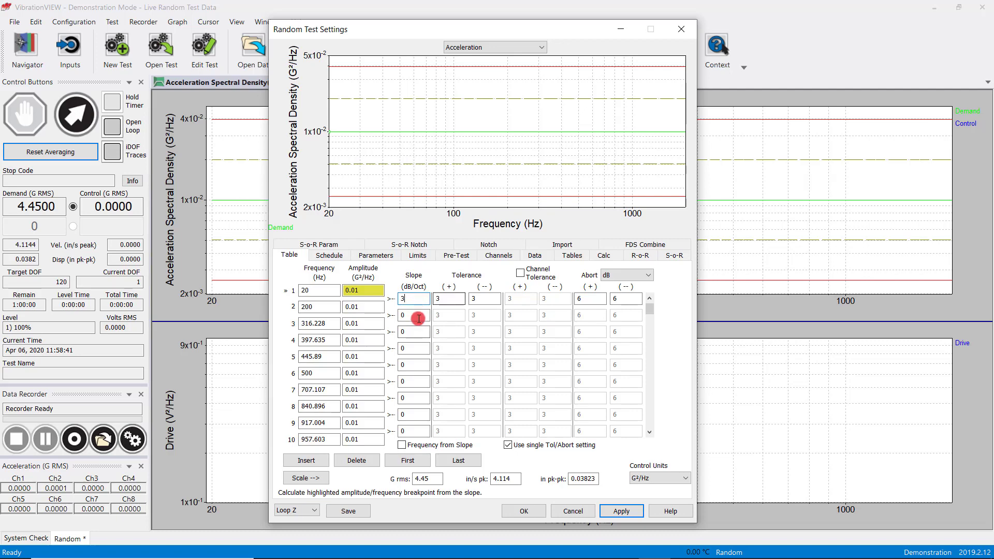
{"action": "left_click", "coordinate": [418, 316]}
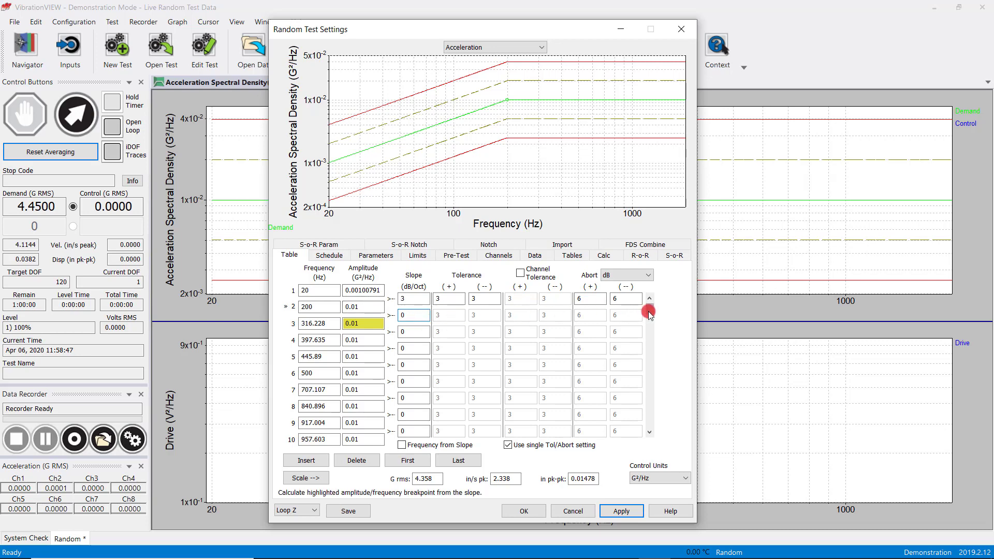
Set the slope between the 1000 Hz and 2000 Hz breakpoints to -3 dB/Oct
{"action": "left_click_drag", "start_coordinate": [648, 312], "coordinate": [646, 437]}
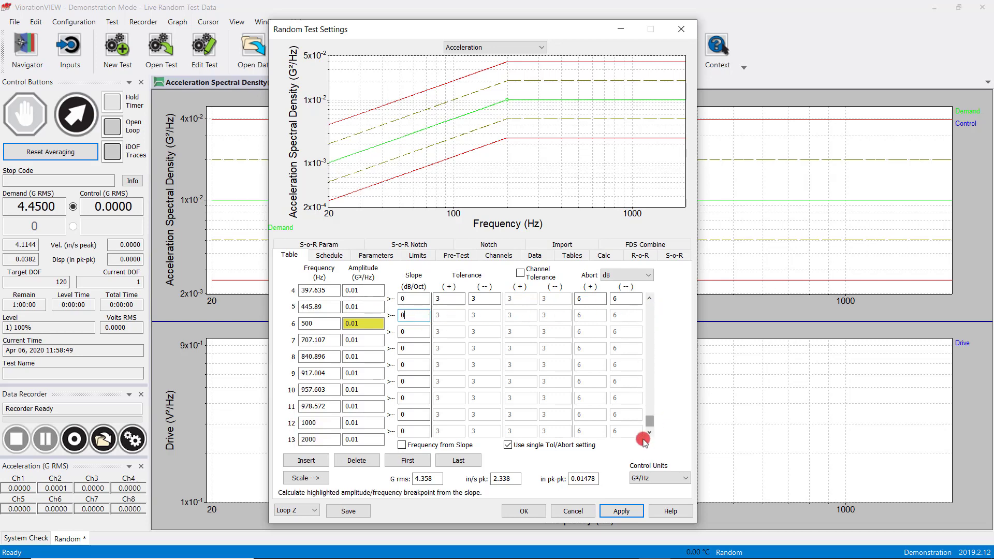
{"action": "left_click", "coordinate": [367, 423]}
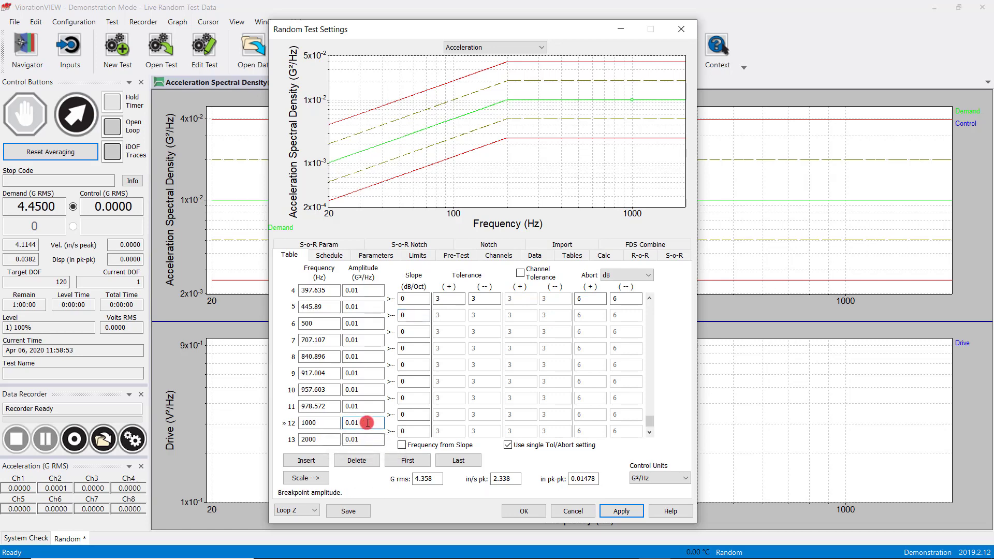
{"action": "left_click", "coordinate": [409, 430]}
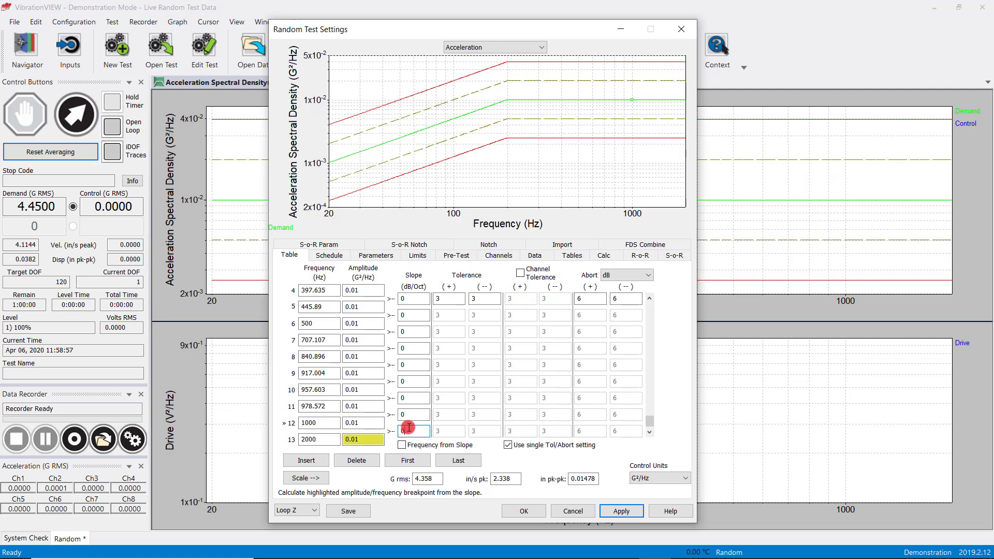
{"action": "left_click", "coordinate": [374, 423]}
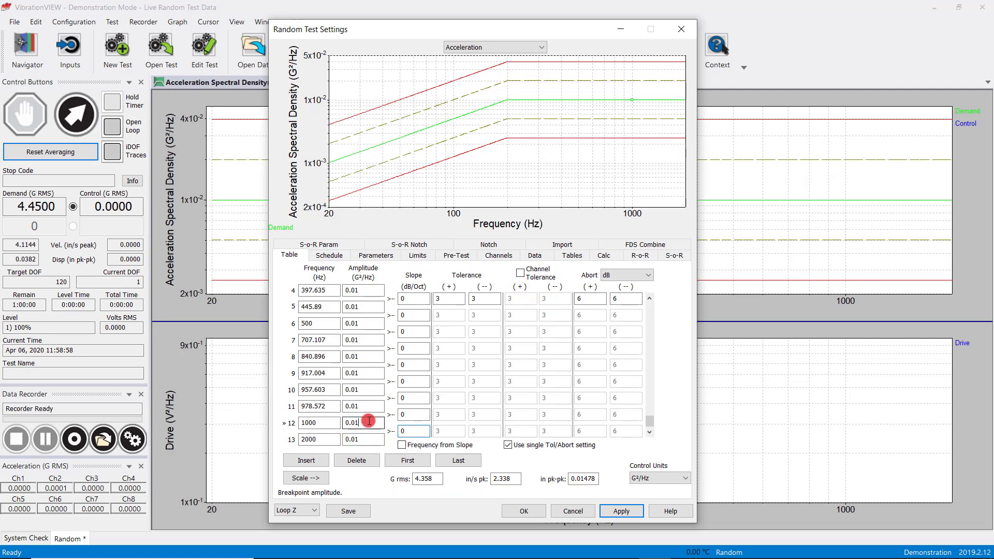
{"action": "left_click", "coordinate": [413, 429]}
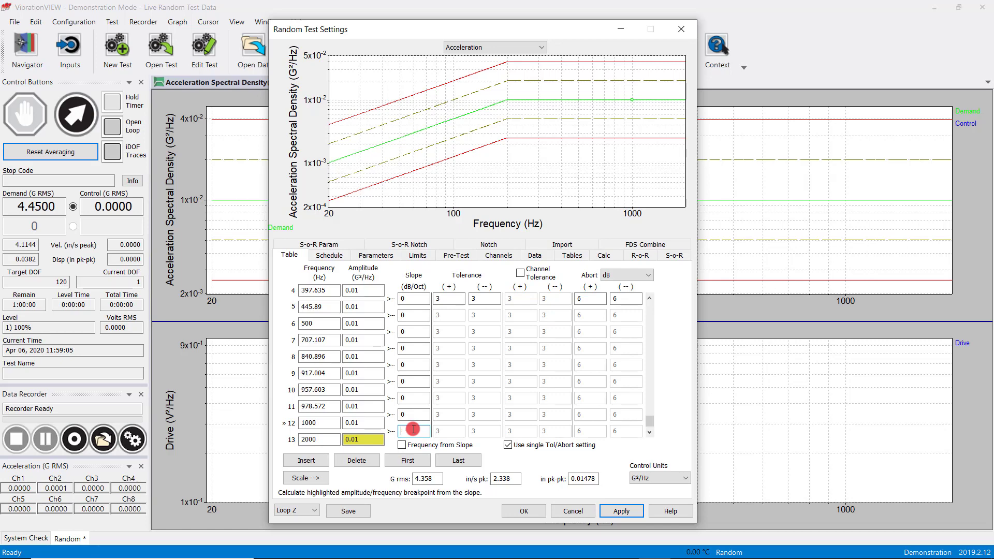
{"action": "type", "text": "-3"}
{"action": "left_click", "coordinate": [413, 414]}
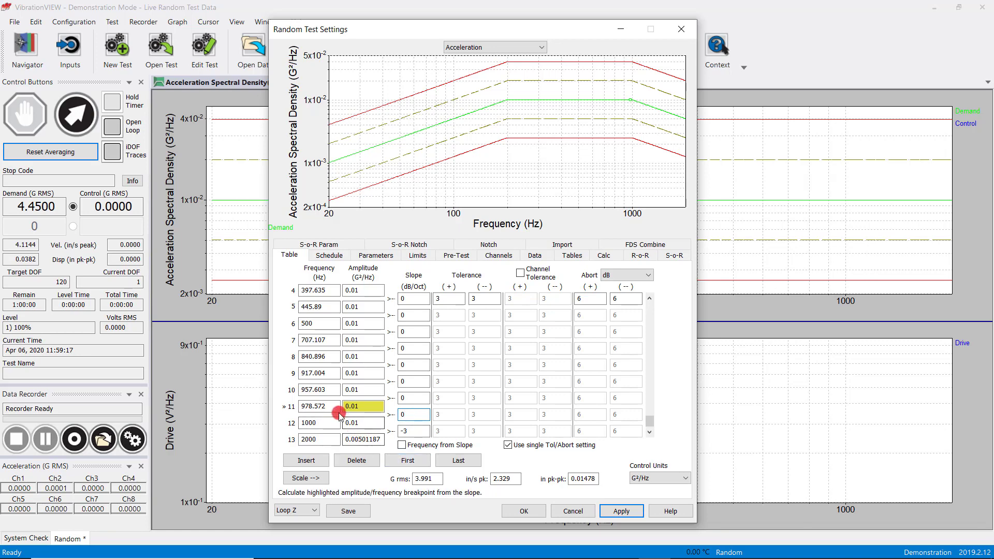
Delete all breakpoints below 500 Hz so that the profile starts at the 500 Hz breakpoint
{"action": "scroll", "coordinate": [338, 412], "scroll_direction": "up", "scroll_amount": 2}
{"action": "scroll", "coordinate": [337, 404], "scroll_direction": "up", "scroll_amount": 1}
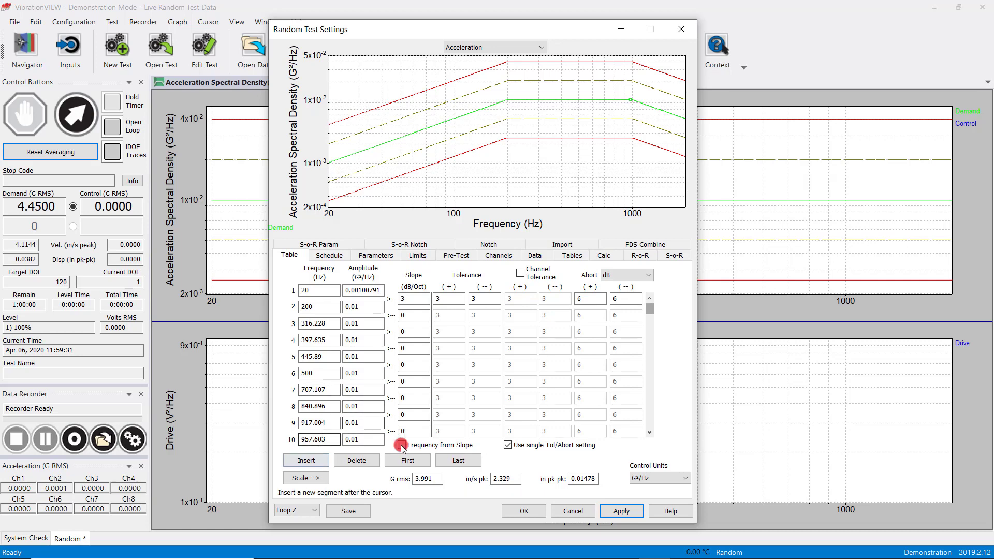
{"action": "left_click", "coordinate": [321, 374]}
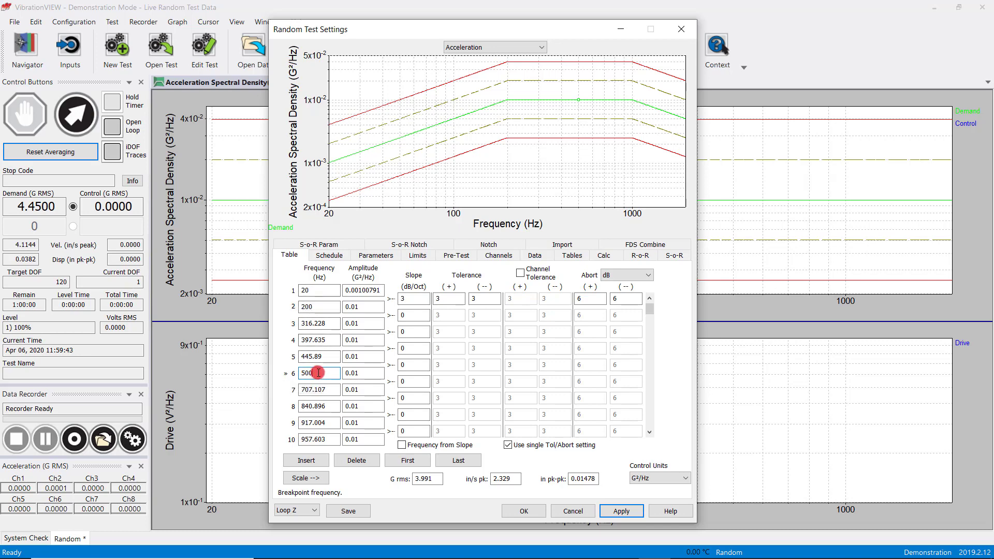
{"action": "left_click", "coordinate": [408, 461]}
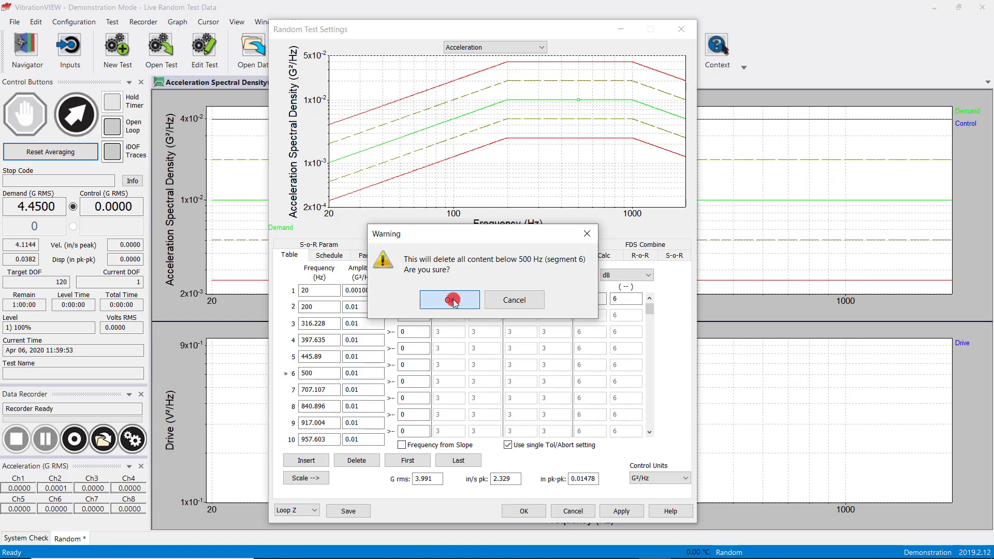
{"action": "left_click", "coordinate": [451, 300]}
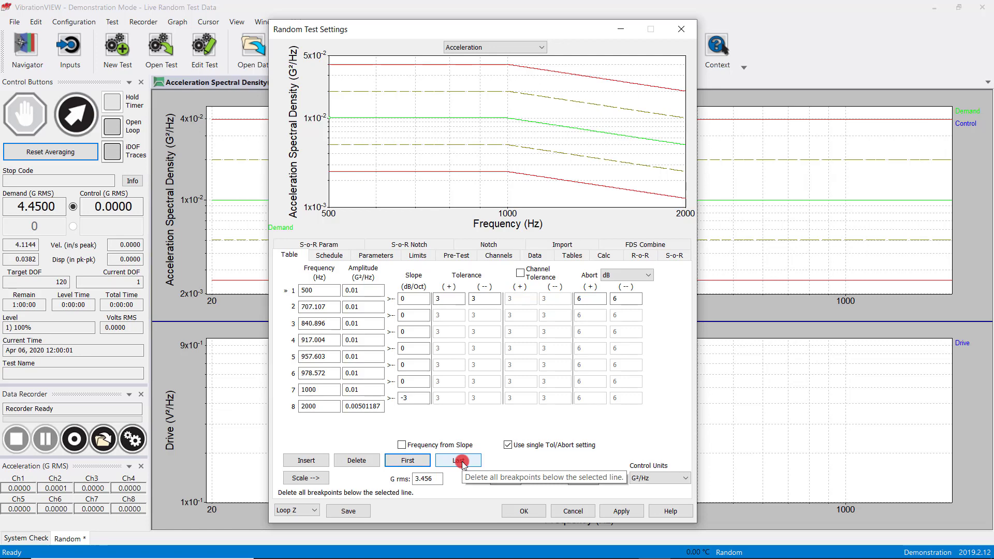
Examine the test schedule and its Memorized Drive option
{"action": "left_click", "coordinate": [330, 253]}
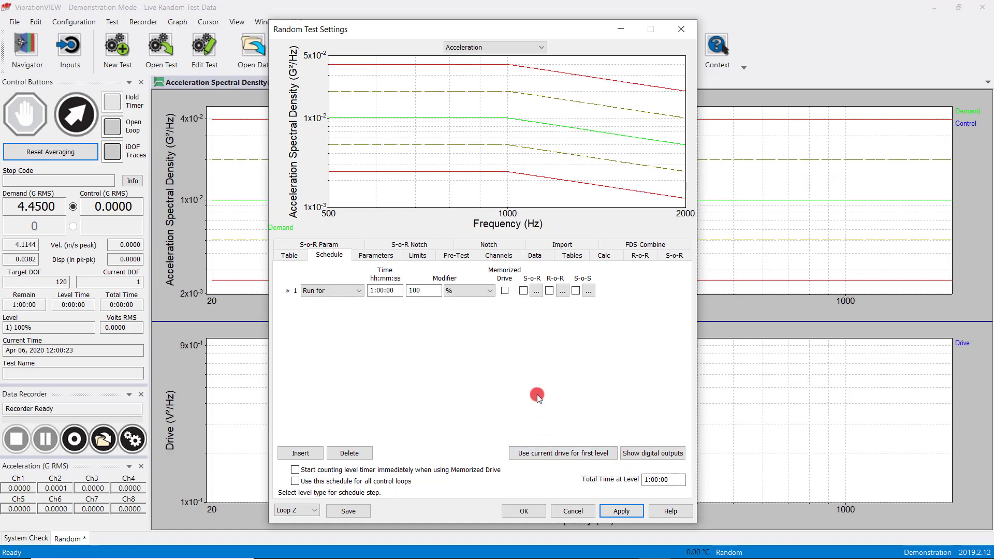
{"action": "left_click", "coordinate": [505, 291]}
{"action": "left_click", "coordinate": [563, 301]}
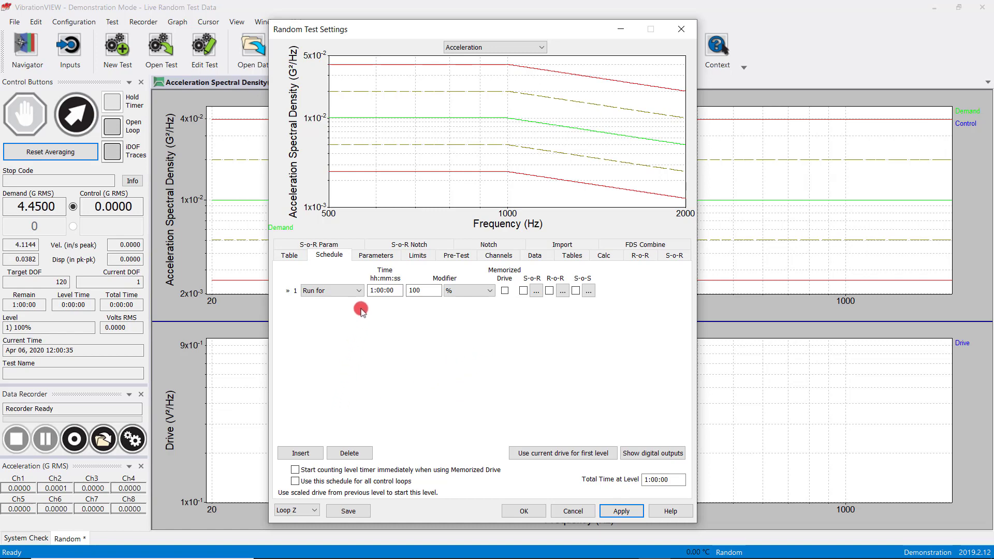
In the test parameters, turn off automatic selection for Lines and leave the sample rate on automatic
{"action": "left_click", "coordinate": [375, 255]}
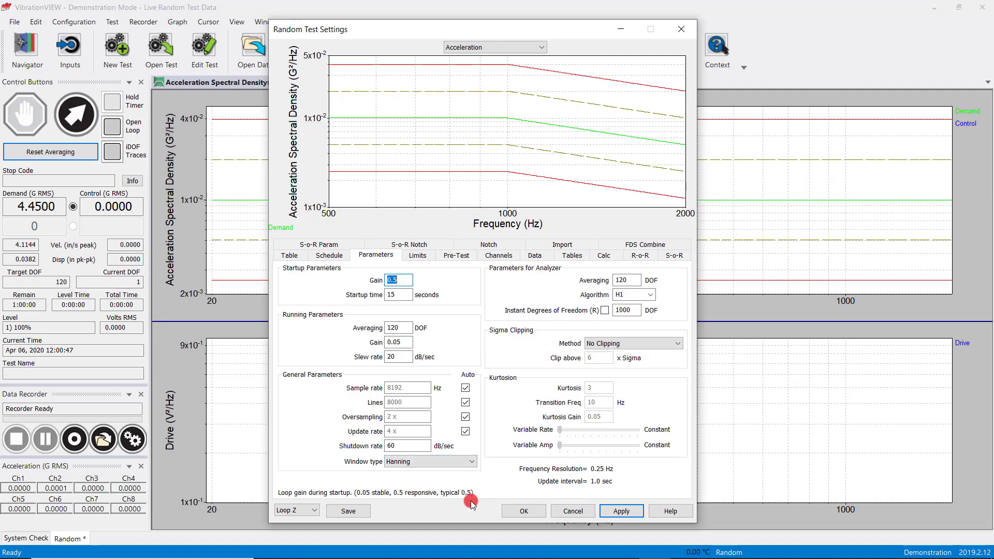
{"action": "left_click", "coordinate": [466, 388]}
{"action": "left_click", "coordinate": [466, 400]}
{"action": "left_click", "coordinate": [465, 402]}
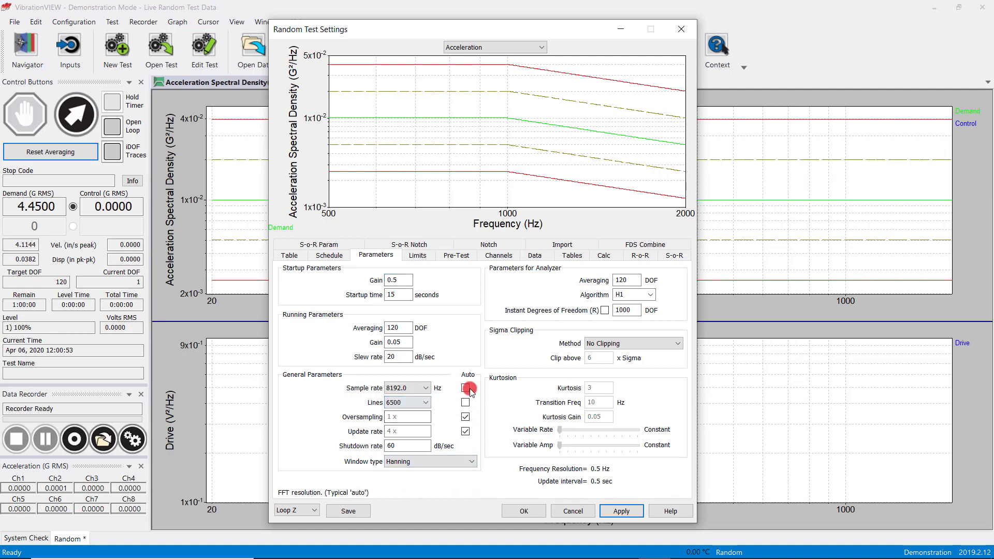
{"action": "left_click", "coordinate": [469, 390]}
{"action": "left_click", "coordinate": [467, 388]}
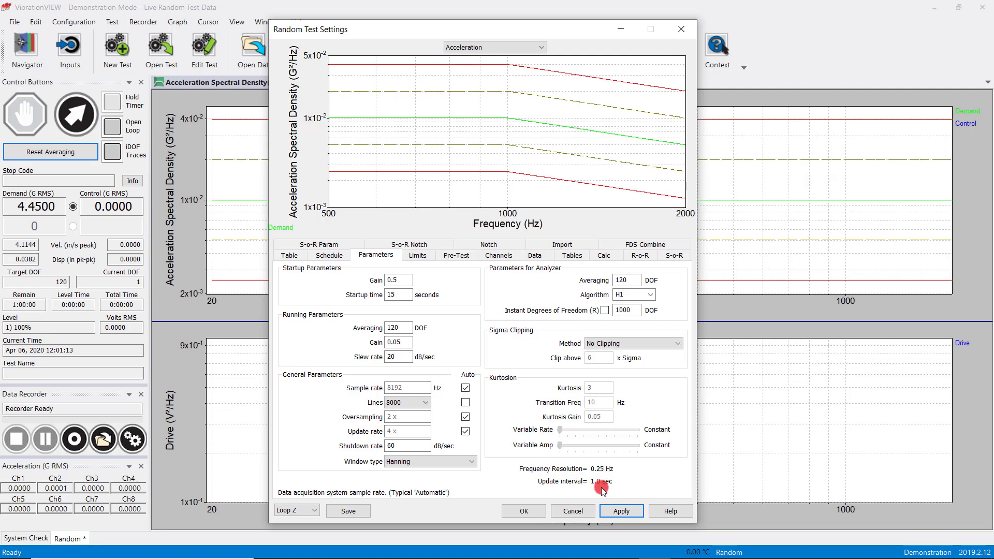
Set the number of lines to 1000 and then change it to 2000
{"action": "left_click", "coordinate": [427, 402]}
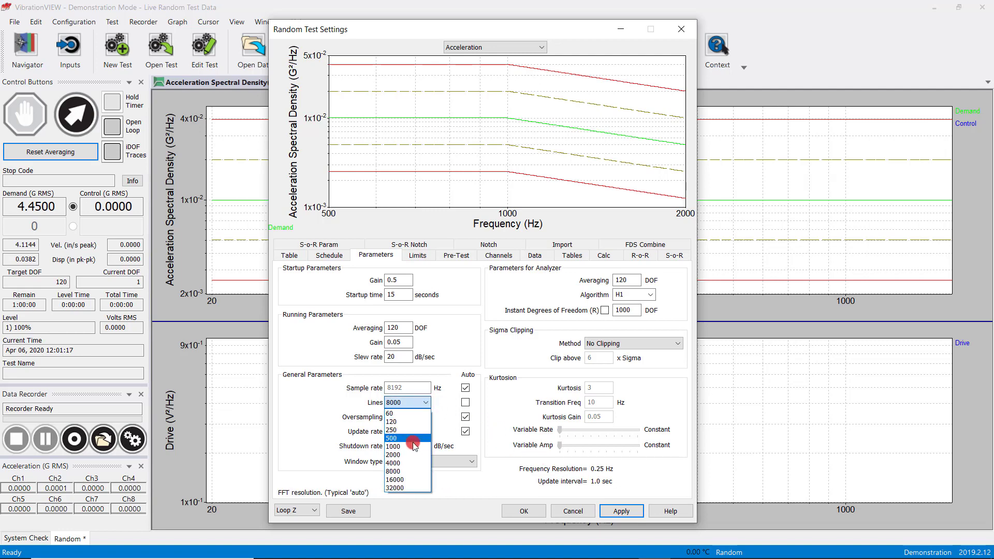
{"action": "left_click", "coordinate": [414, 446]}
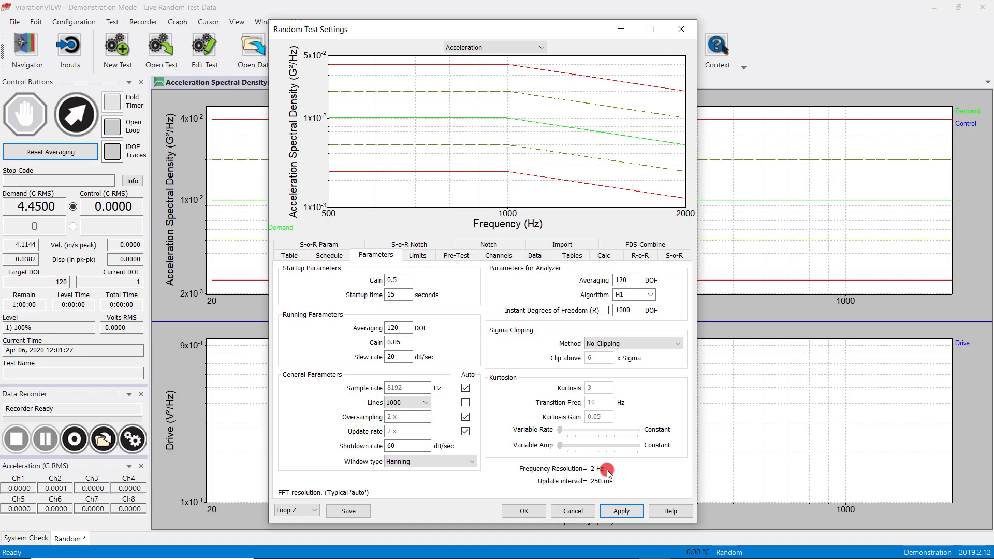
{"action": "left_click", "coordinate": [414, 403]}
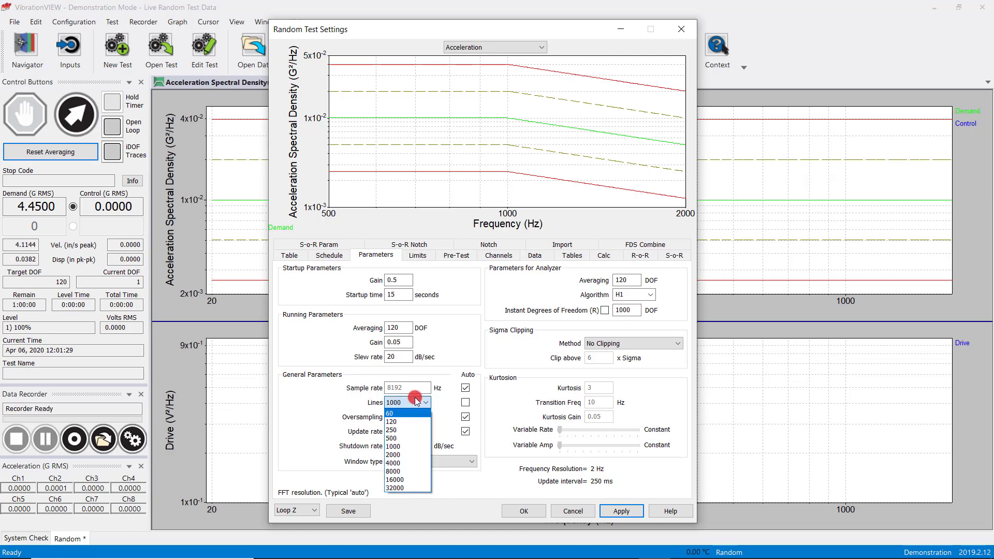
{"action": "left_click", "coordinate": [410, 454]}
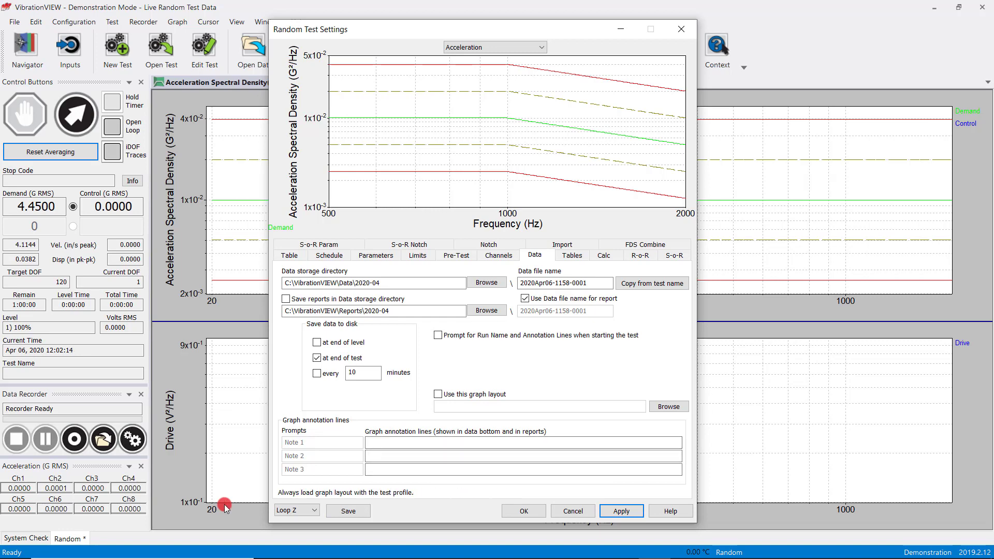
Replace the data file name template with [PARAM:FS].csv
{"action": "key", "text": "ctrl+a"}
{"action": "type", "text": "[PARAM:FS]"}
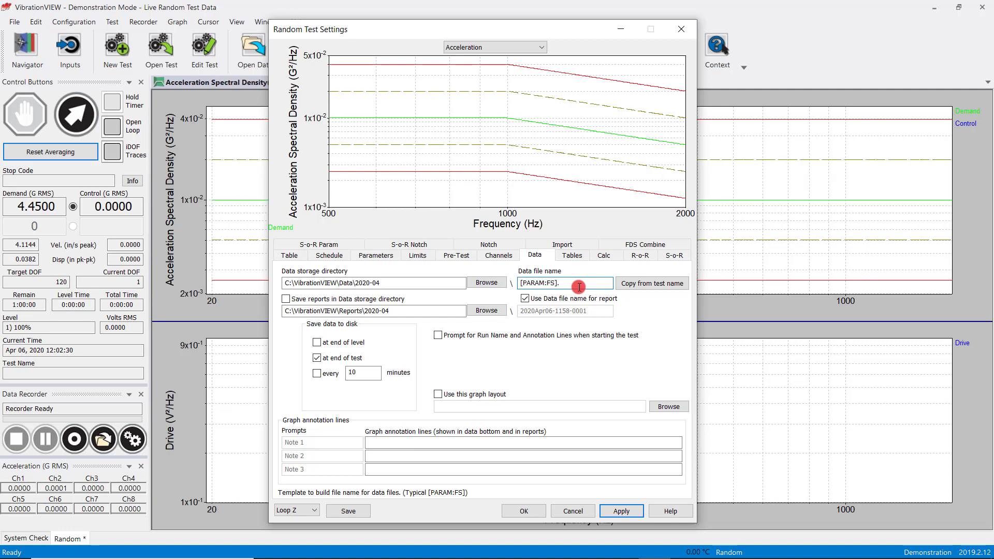
{"action": "type", "text": "csv"}
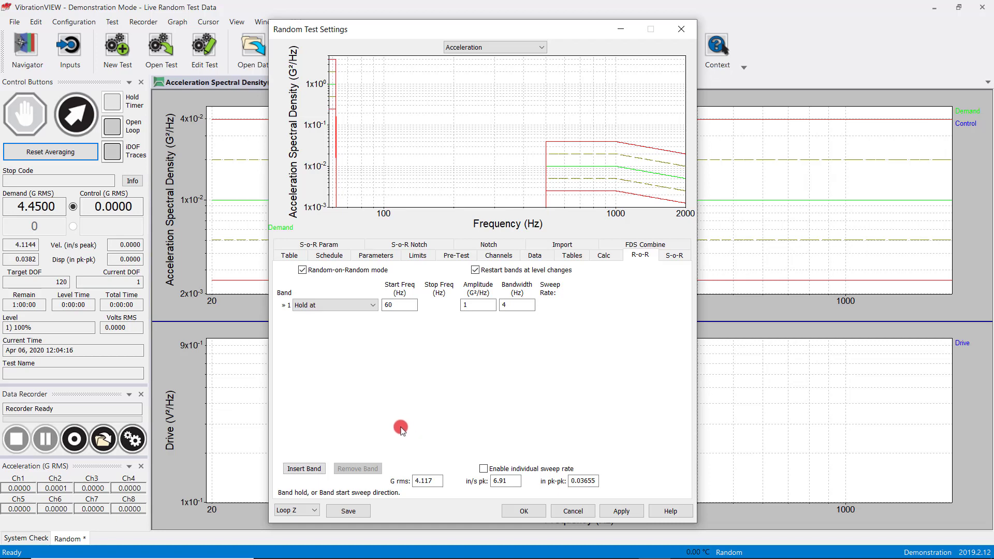
Insert a second Random-on-Random band and set its type to Multiple of
{"action": "left_click", "coordinate": [304, 469]}
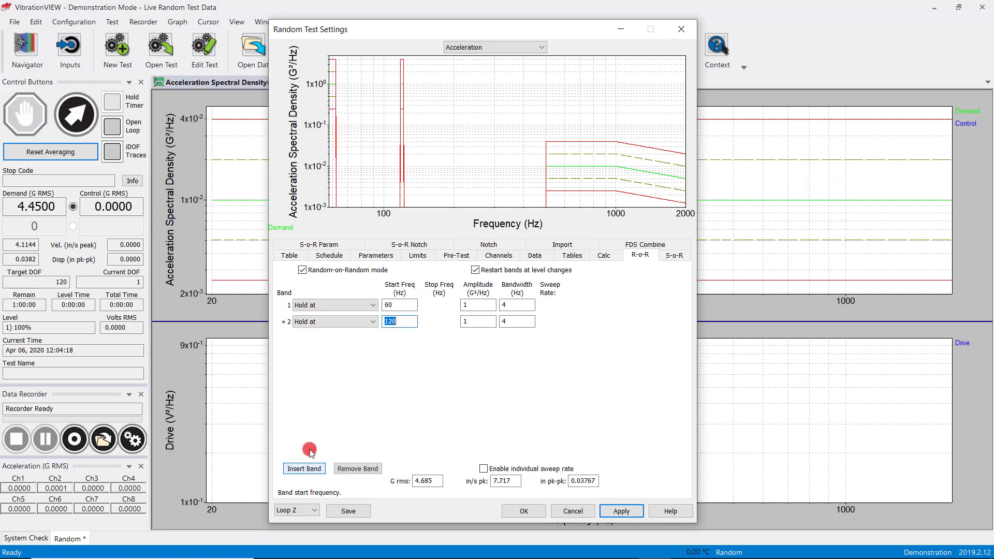
{"action": "left_click", "coordinate": [336, 318]}
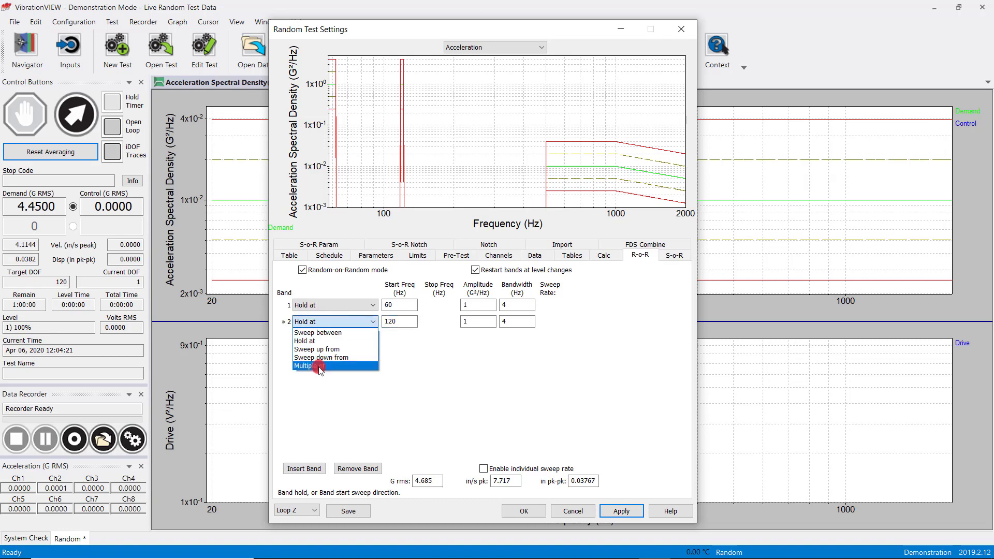
{"action": "key", "text": "Up"}
{"action": "key", "text": "Up"}
{"action": "key", "text": "Up"}
{"action": "key", "text": "Up"}
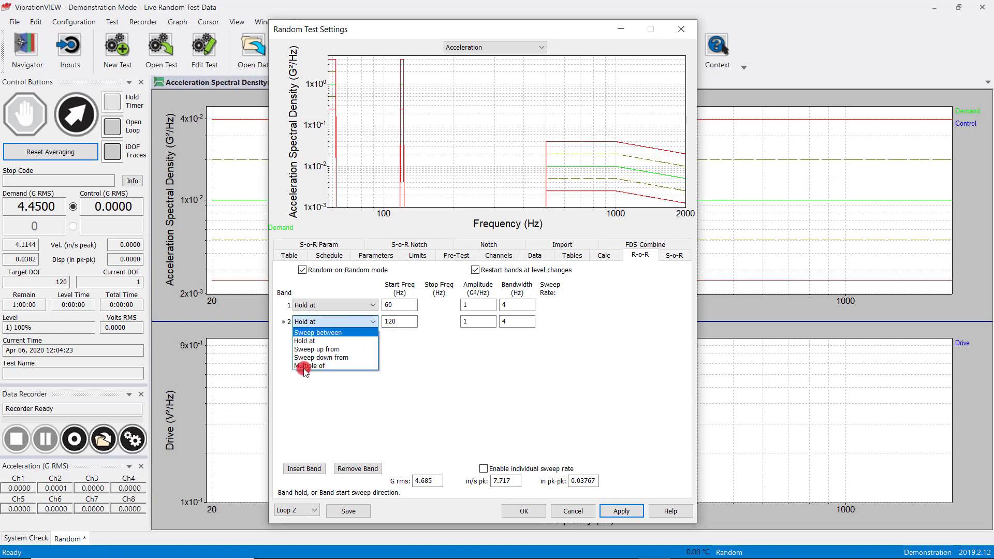
{"action": "key", "text": "Down"}
{"action": "key", "text": "Down"}
{"action": "key", "text": "Down"}
{"action": "key", "text": "Down"}
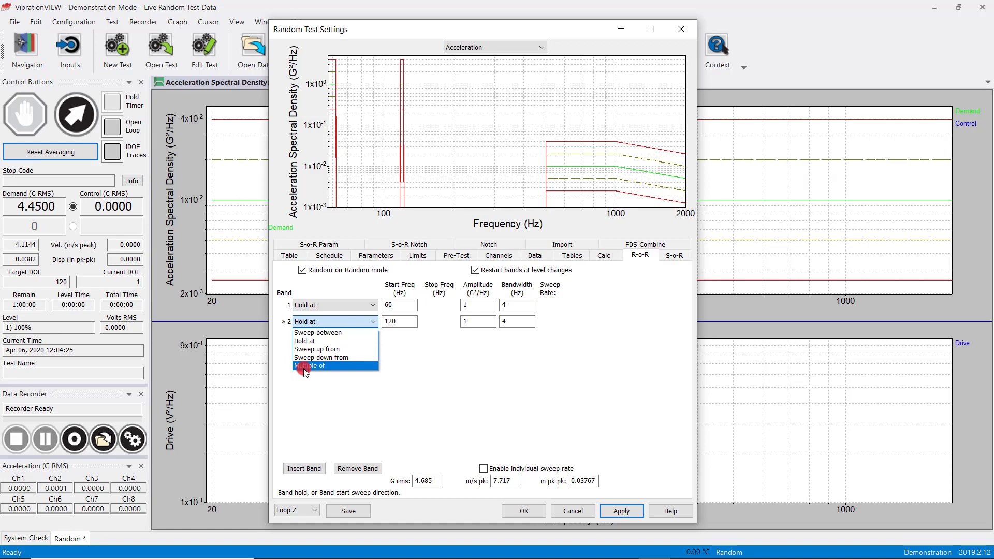
{"action": "left_click", "coordinate": [305, 366]}
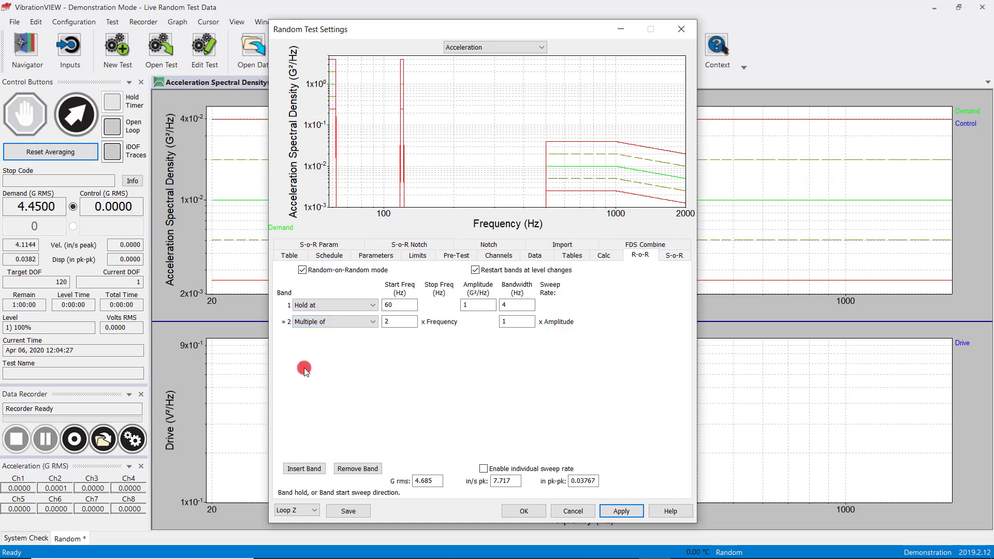
Insert five more Multiple of bands, covering 3 to 7 times the base band's frequency
{"action": "left_click", "coordinate": [301, 469]}
{"action": "left_click", "coordinate": [304, 470]}
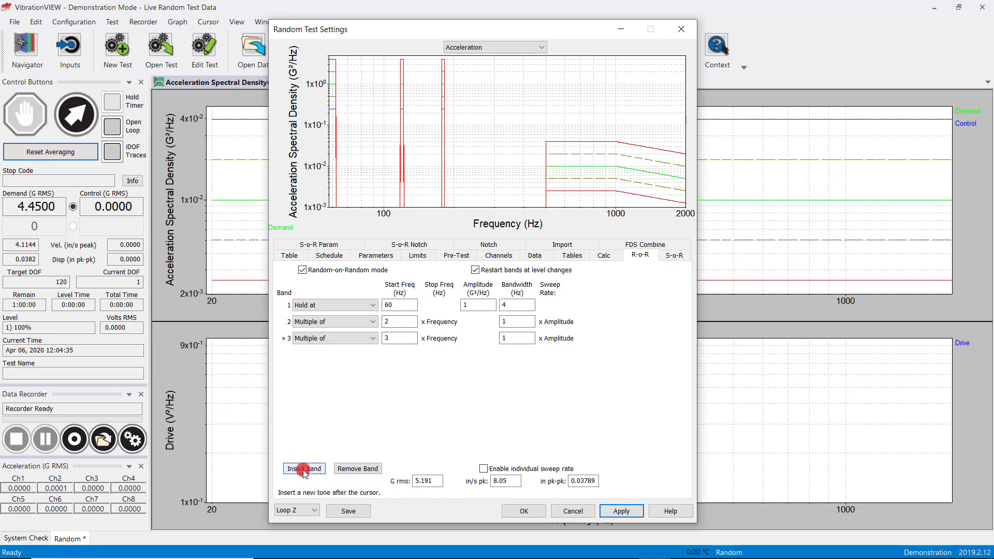
{"action": "left_click", "coordinate": [304, 470]}
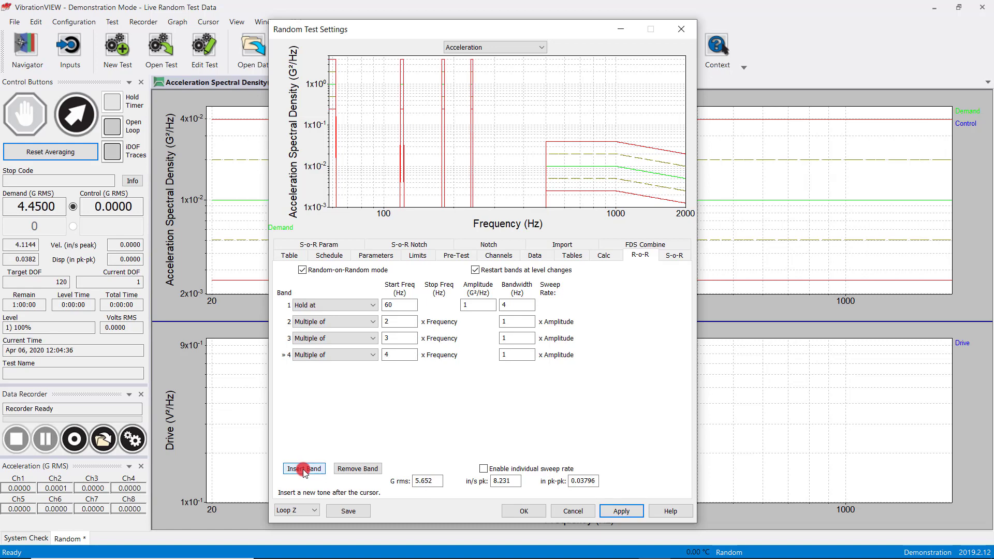
{"action": "left_click", "coordinate": [304, 470]}
{"action": "left_click", "coordinate": [304, 469]}
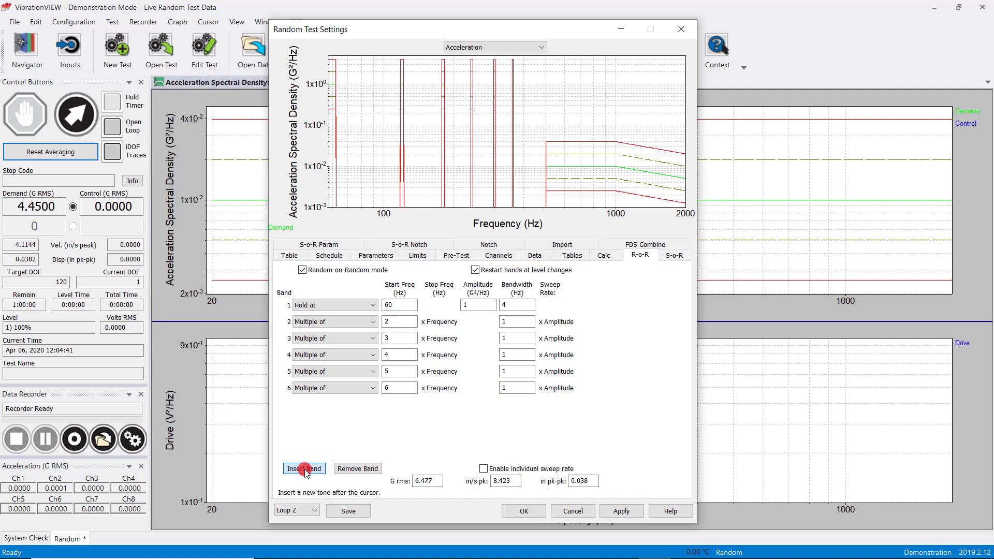
{"action": "left_click", "coordinate": [305, 470]}
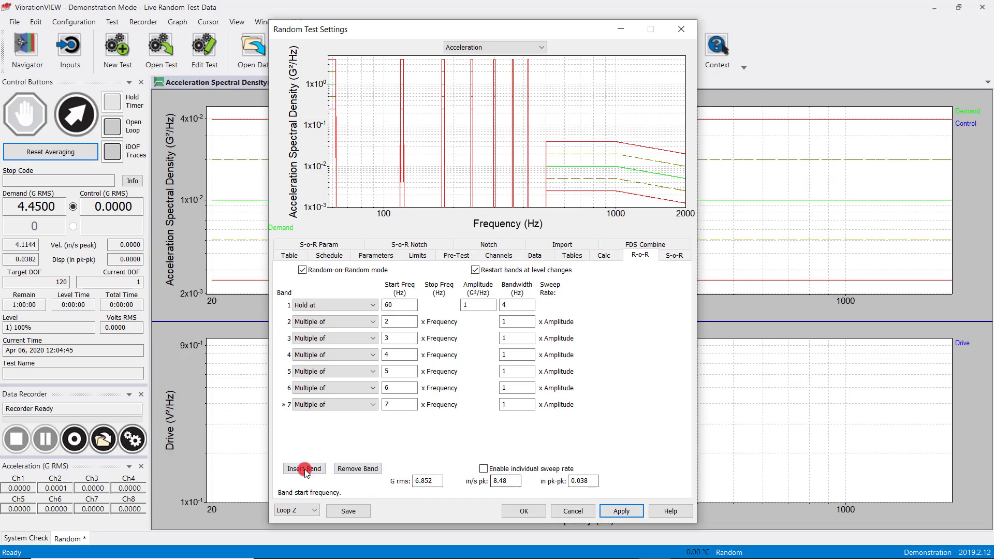
{"action": "left_click", "coordinate": [722, 547]}
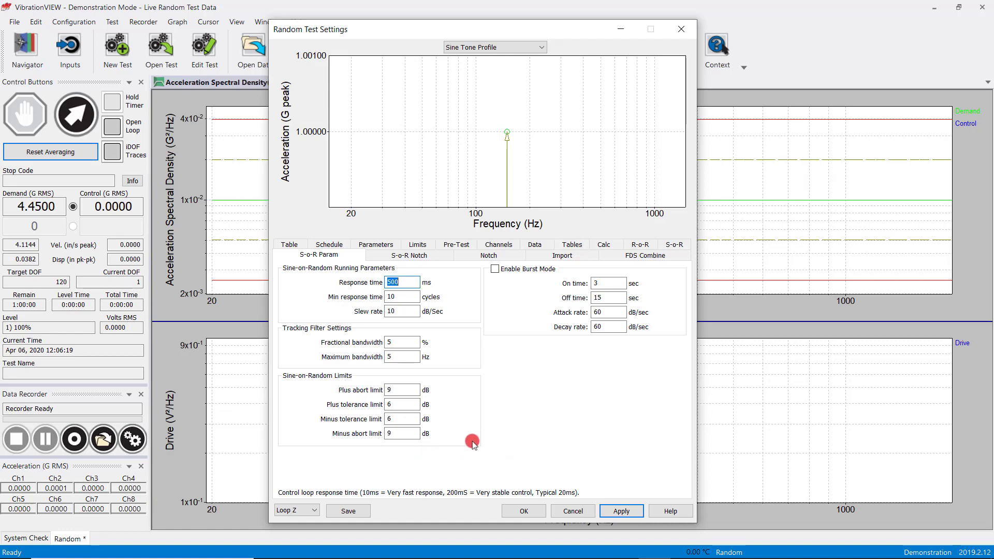
Set the Sine-on-Random minus abort limit to 25 dB
{"action": "left_click", "coordinate": [403, 433]}
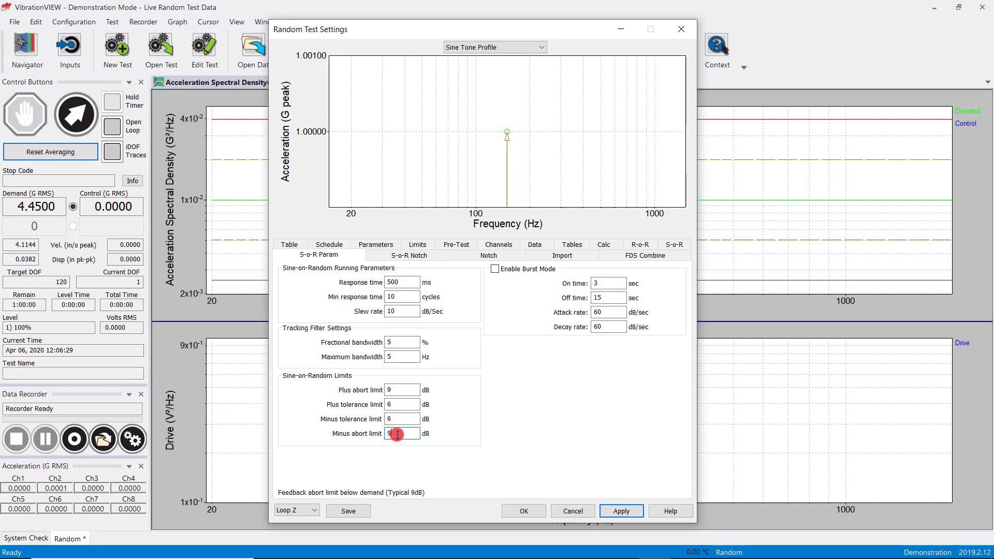
{"action": "key", "text": "BackSpace"}
{"action": "type", "text": "25"}
{"action": "left_click", "coordinate": [715, 548]}
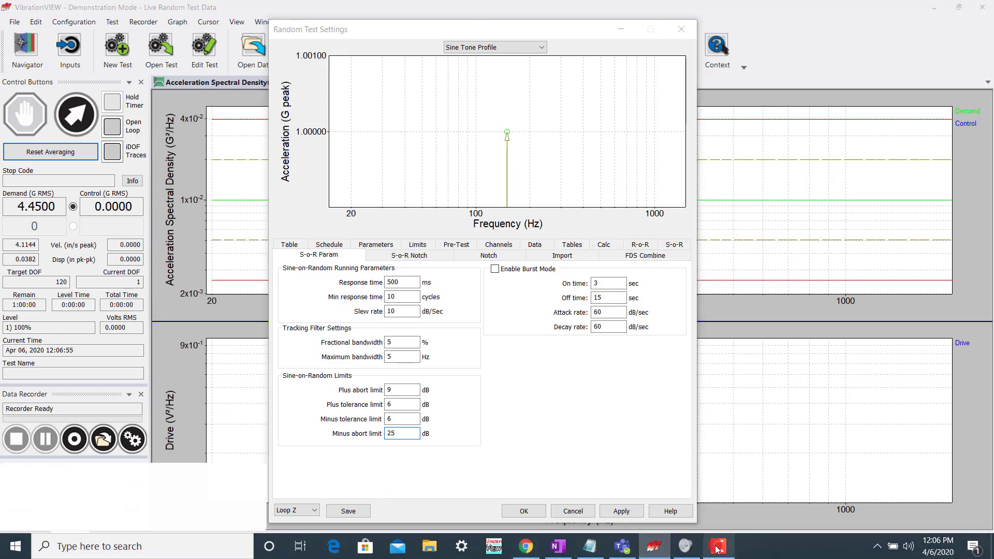
{"action": "left_click", "coordinate": [215, 505]}
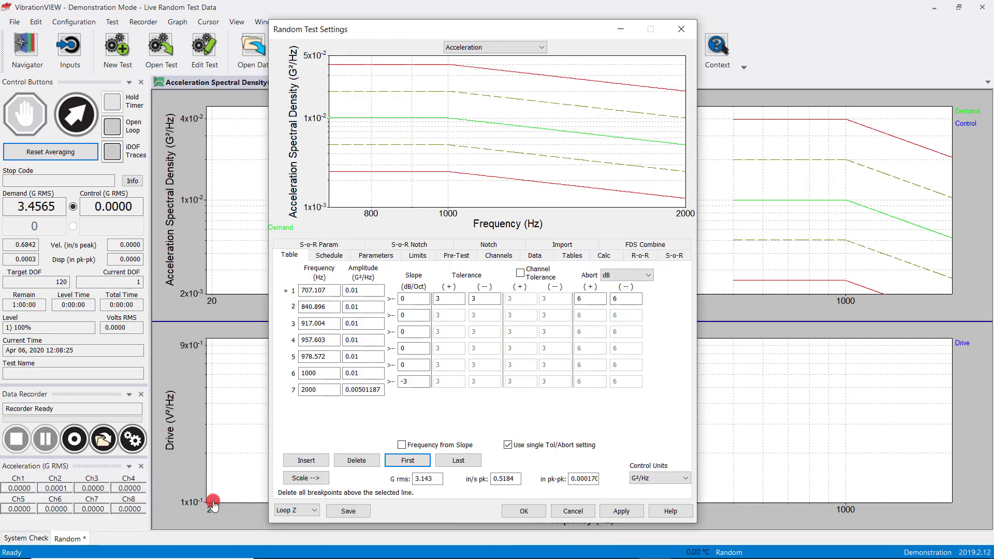
{"action": "left_click", "coordinate": [313, 441]}
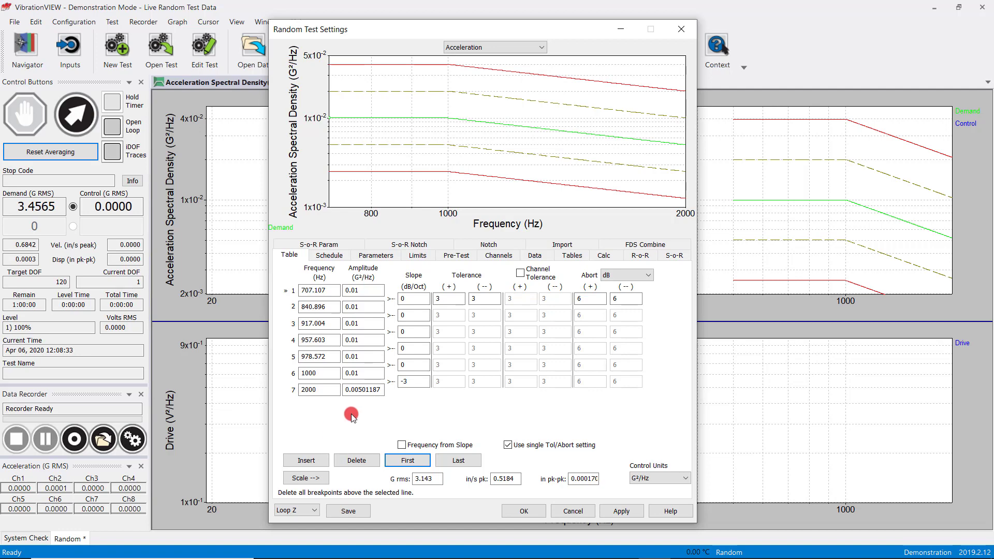
Switch to the Excel workbook and copy the frequency and amplitude values in columns A and B
{"action": "left_click", "coordinate": [752, 548]}
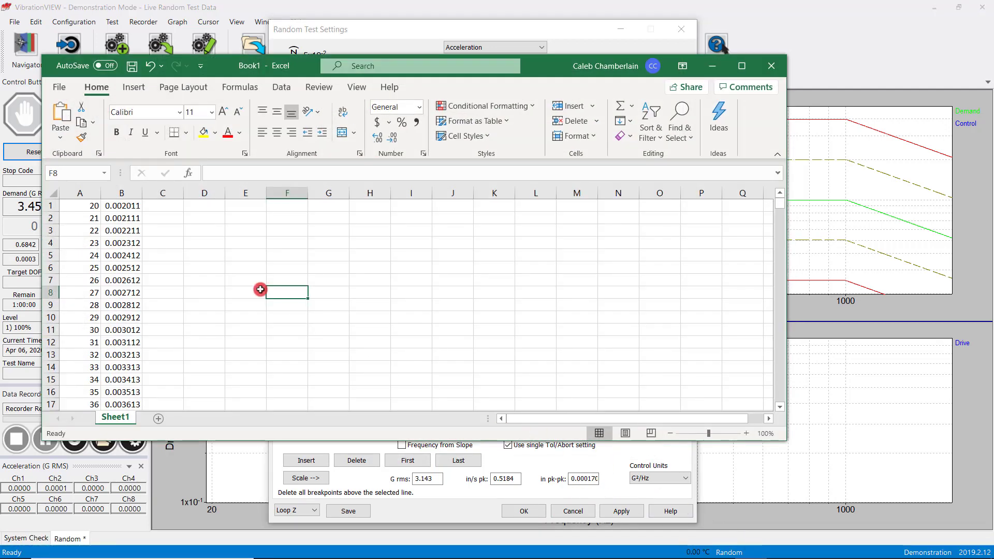
{"action": "left_click", "coordinate": [79, 193]}
{"action": "left_click_drag", "start_coordinate": [80, 193], "coordinate": [113, 194]}
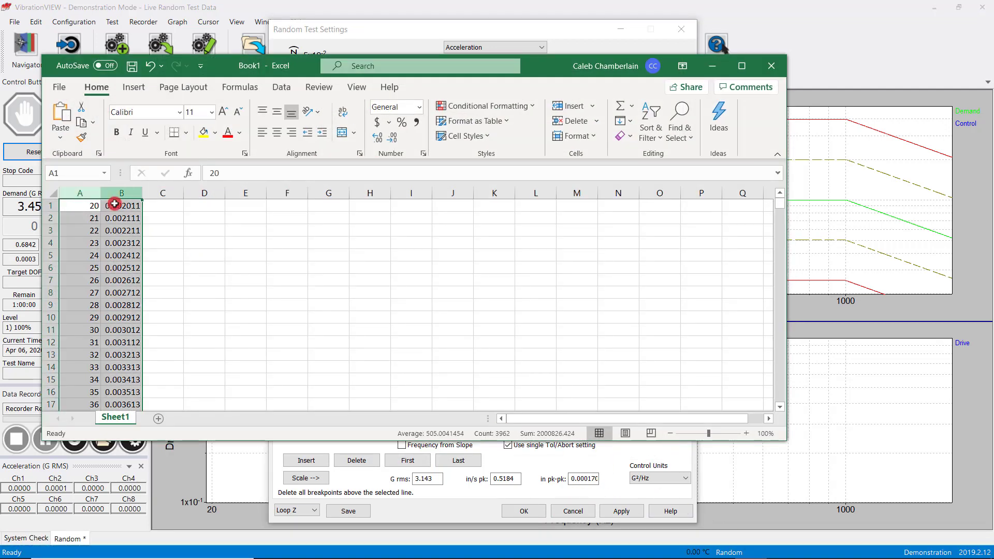
{"action": "scroll", "coordinate": [126, 246], "scroll_direction": "down", "scroll_amount": 2}
{"action": "scroll", "coordinate": [110, 316], "scroll_direction": "down", "scroll_amount": 20}
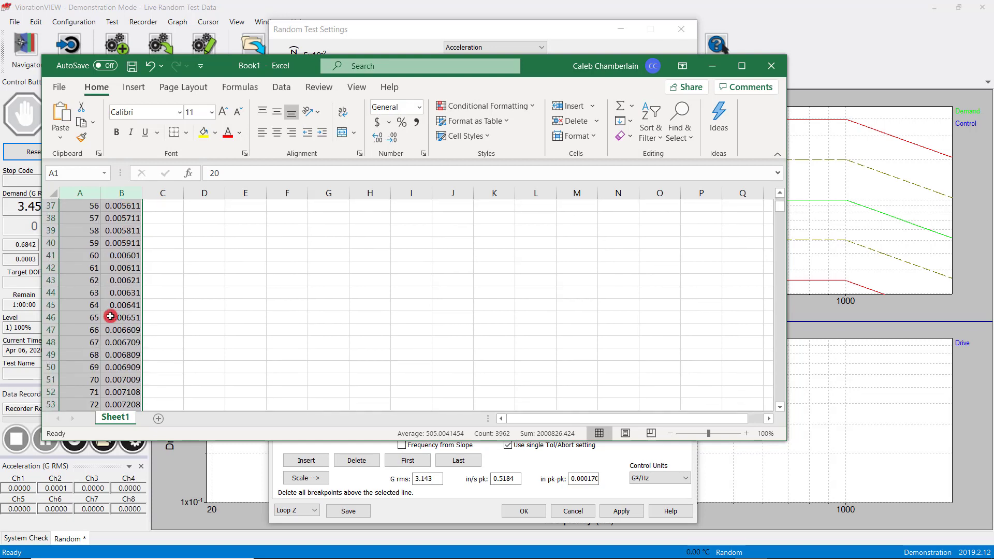
{"action": "scroll", "coordinate": [111, 316], "scroll_direction": "down", "scroll_amount": 13}
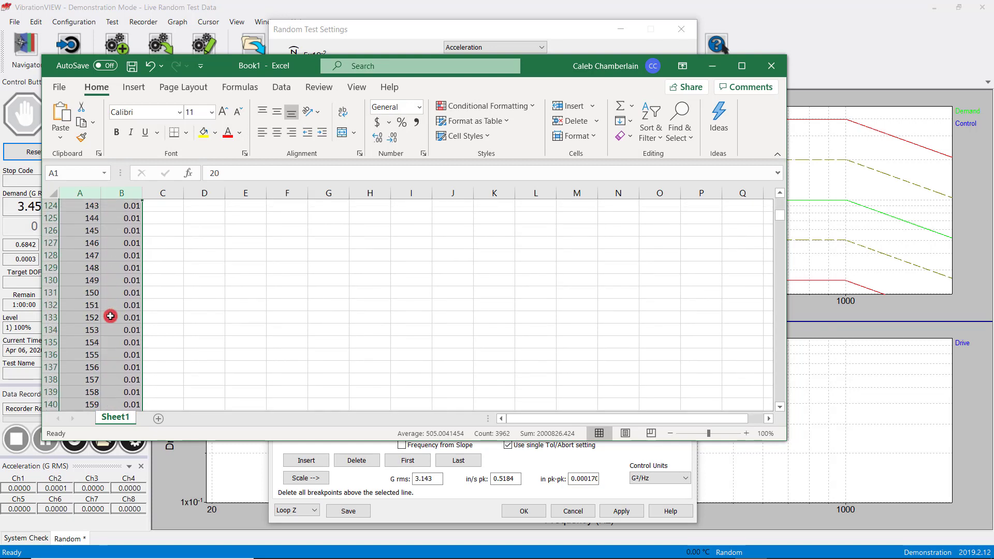
{"action": "scroll", "coordinate": [110, 316], "scroll_direction": "up", "scroll_amount": 15}
{"action": "scroll", "coordinate": [110, 315], "scroll_direction": "up", "scroll_amount": 20}
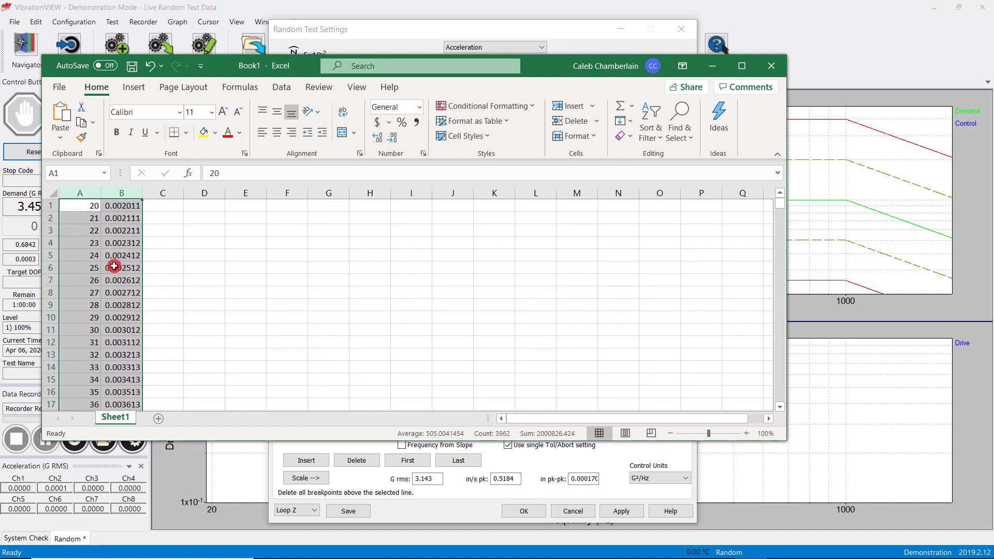
{"action": "right_click", "coordinate": [118, 227]}
{"action": "left_click", "coordinate": [146, 257]}
Return to VibrationVIEW and paste the table from the clipboard, replacing all segments of the random profile
{"action": "left_click", "coordinate": [525, 464]}
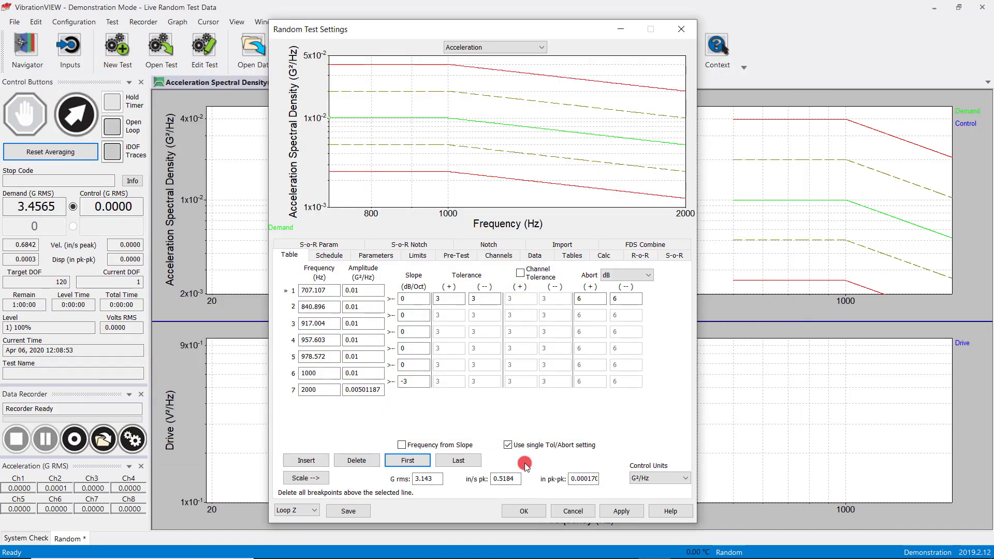
{"action": "left_click", "coordinate": [324, 373]}
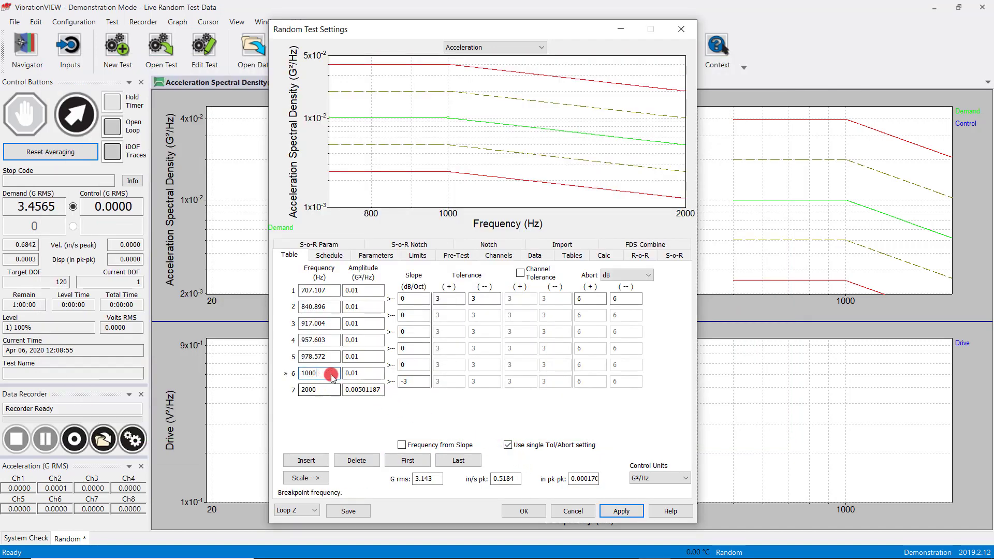
{"action": "right_click", "coordinate": [322, 410]}
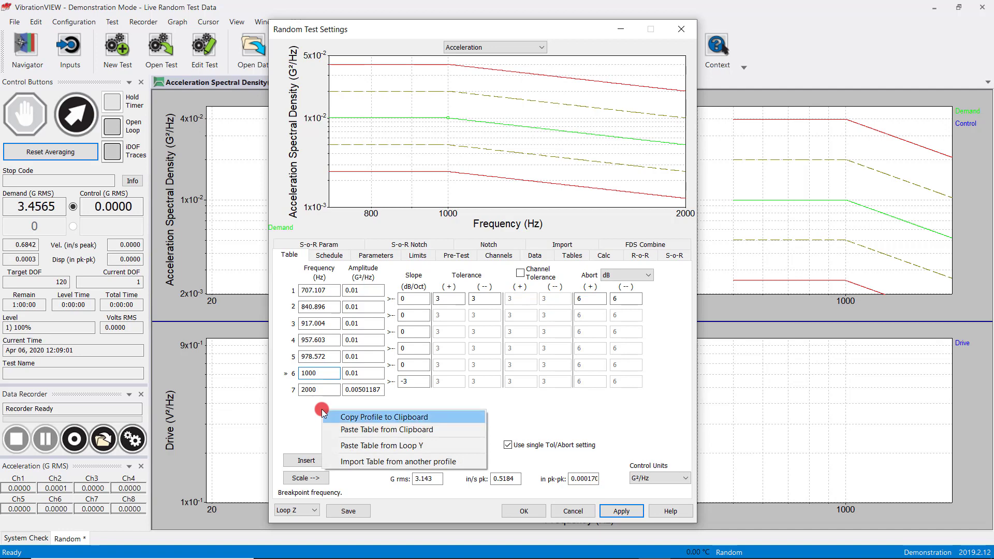
{"action": "left_click", "coordinate": [392, 431]}
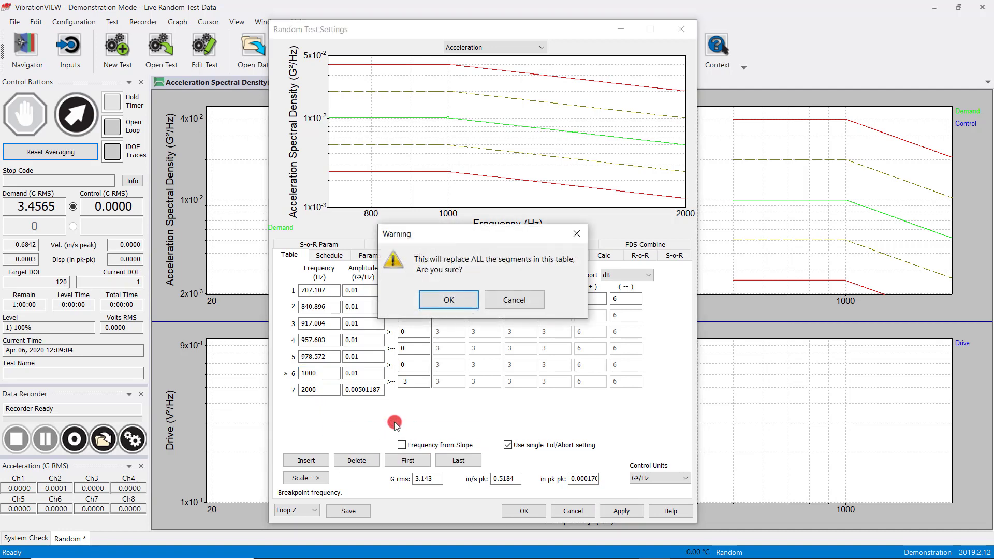
{"action": "left_click", "coordinate": [449, 301]}
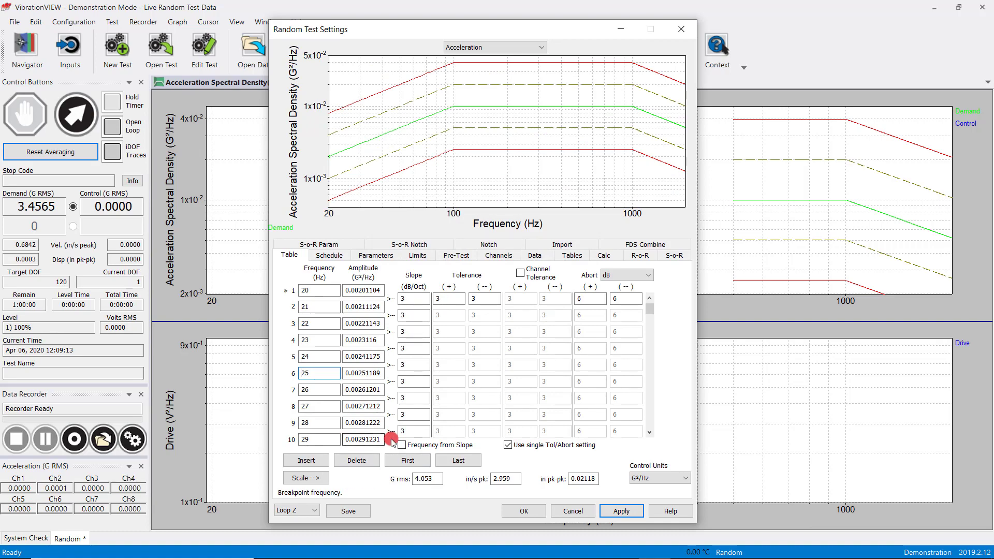
{"action": "left_click", "coordinate": [719, 553]}
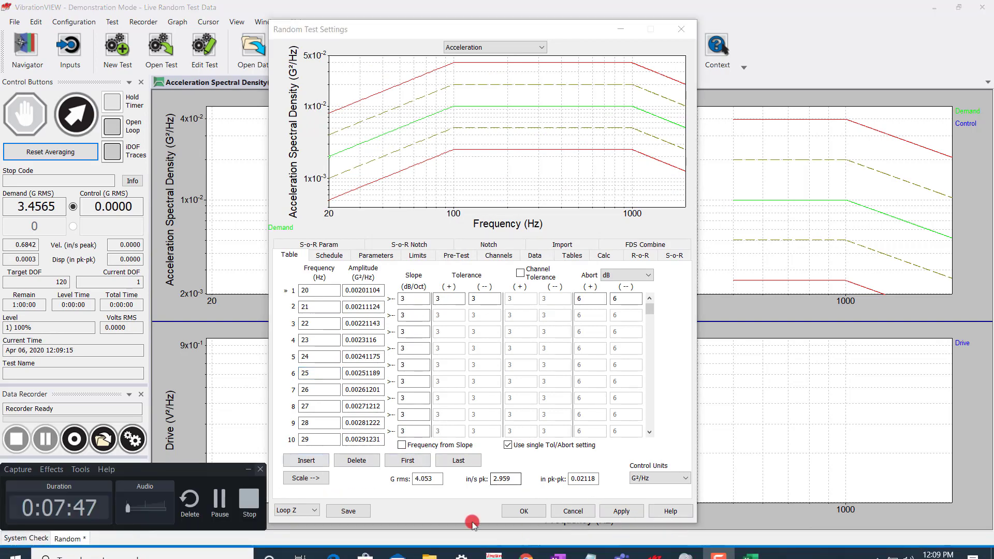
{"action": "left_click", "coordinate": [220, 500]}
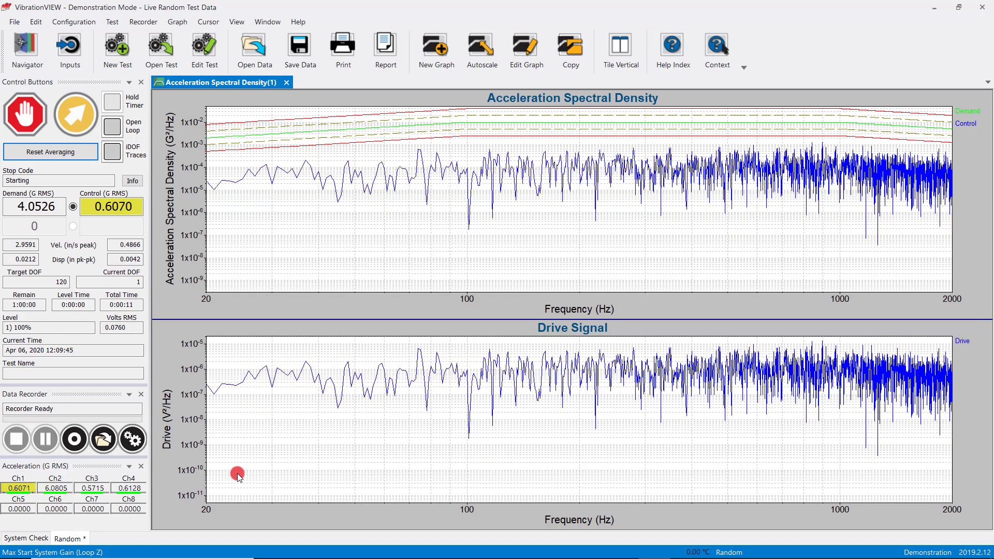
Edit the Acceleration Spectral Density graph's settings to turn off Show only active lines and apply the change
{"action": "right_click", "coordinate": [500, 230]}
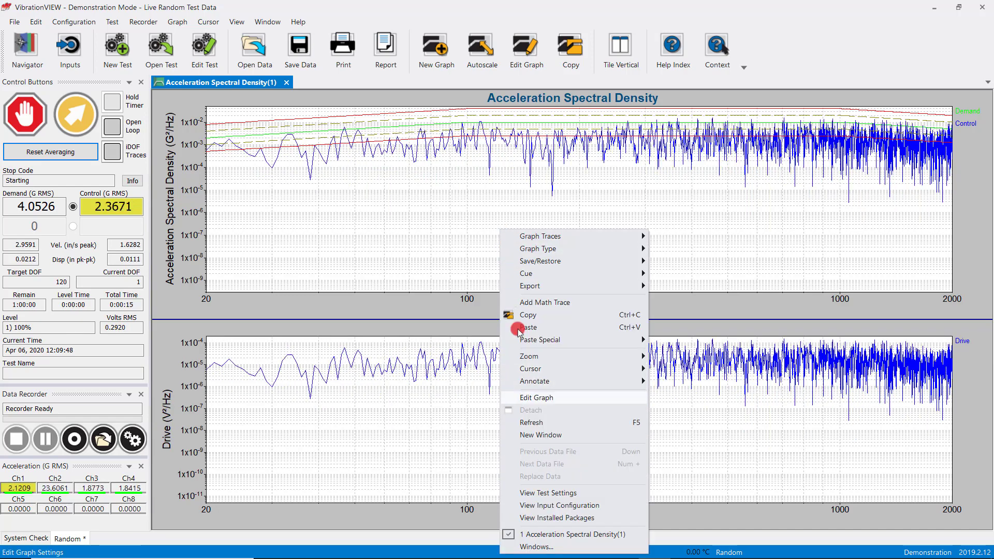
{"action": "left_click", "coordinate": [526, 397]}
{"action": "scroll", "coordinate": [495, 371], "scroll_direction": "down", "scroll_amount": 2}
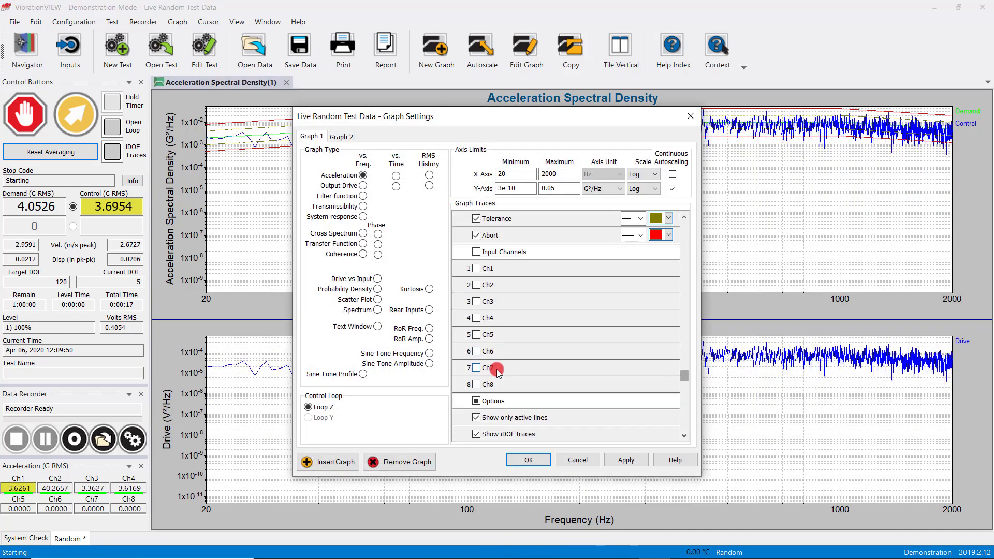
{"action": "scroll", "coordinate": [496, 372], "scroll_direction": "down", "scroll_amount": 1}
{"action": "left_click", "coordinate": [510, 401]}
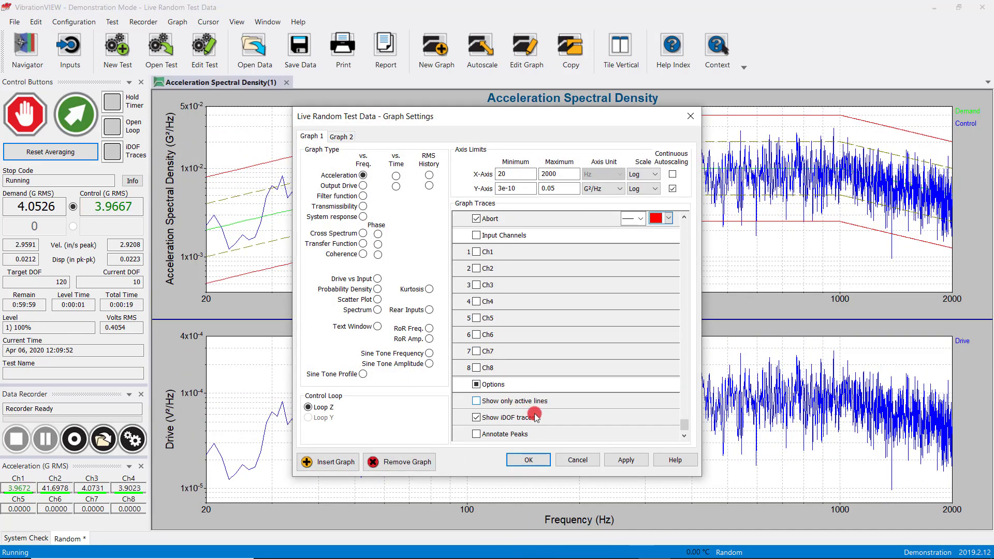
{"action": "left_click", "coordinate": [628, 460]}
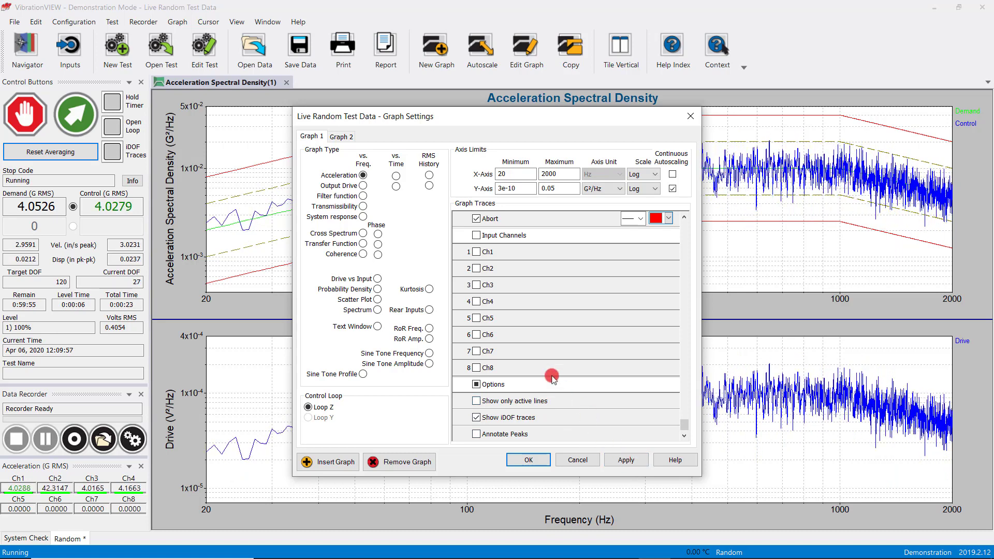
Turn off Show only active lines for Graph 2, the output drive graph, and accept the graph settings
{"action": "left_click", "coordinate": [341, 136]}
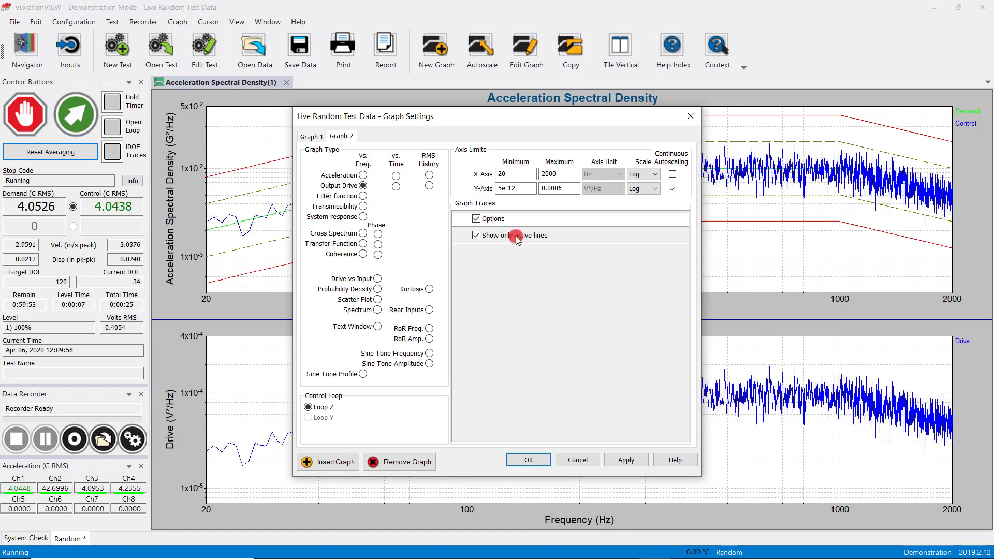
{"action": "left_click", "coordinate": [517, 239]}
{"action": "left_click", "coordinate": [525, 459]}
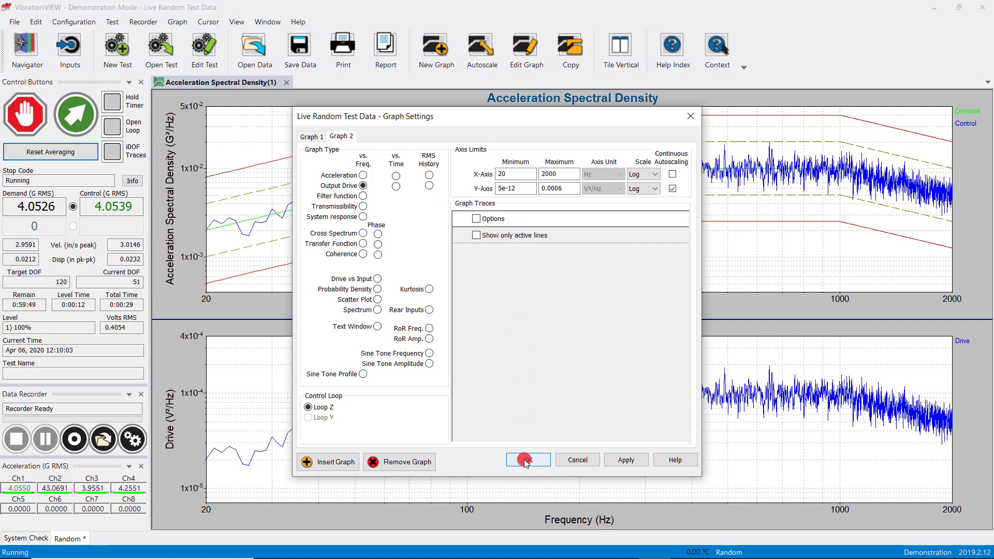
{"action": "left_click", "coordinate": [526, 460]}
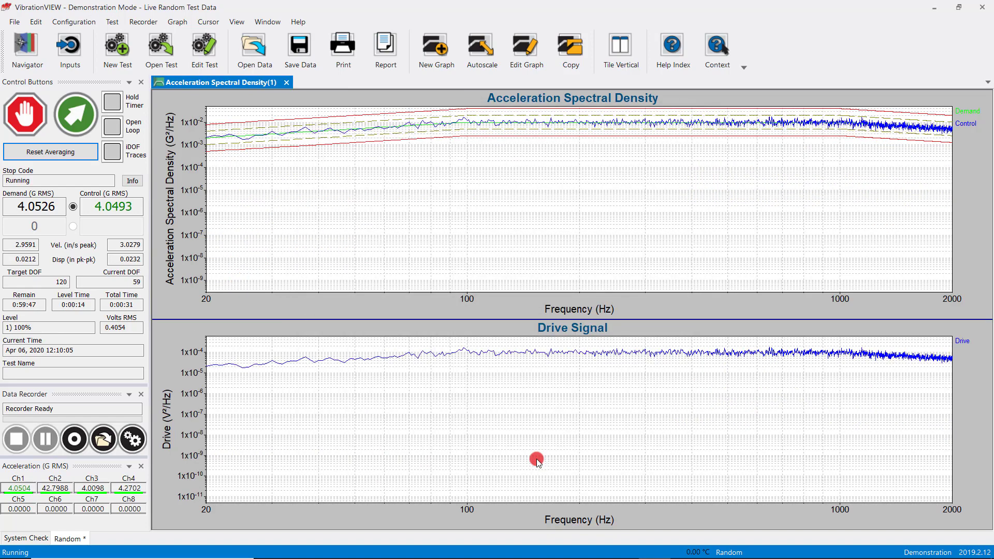
Autoscale the Acceleration Spectral Density and Drive Signal graphs to include the inactive lines outside the test's frequency range
{"action": "left_click", "coordinate": [466, 50]}
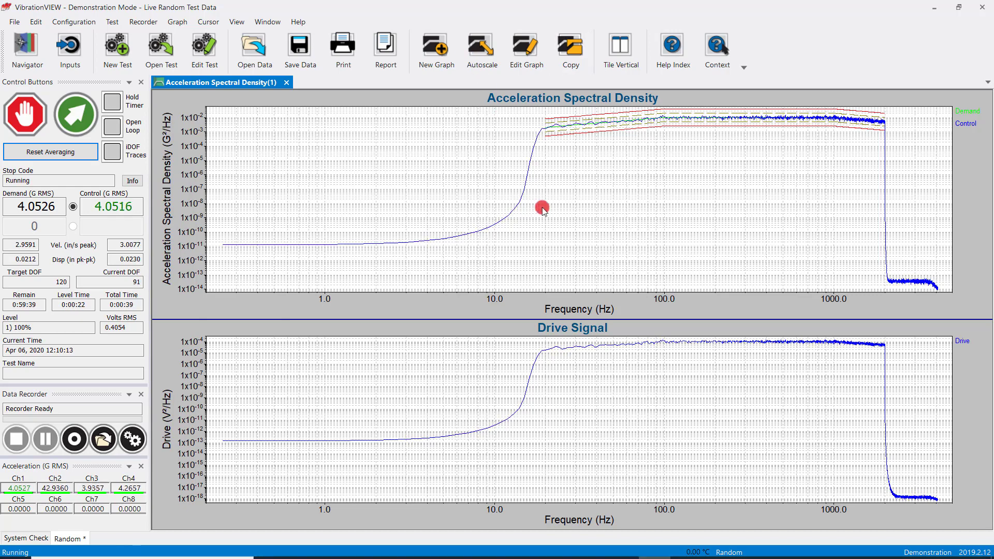
{"action": "left_click", "coordinate": [719, 546]}
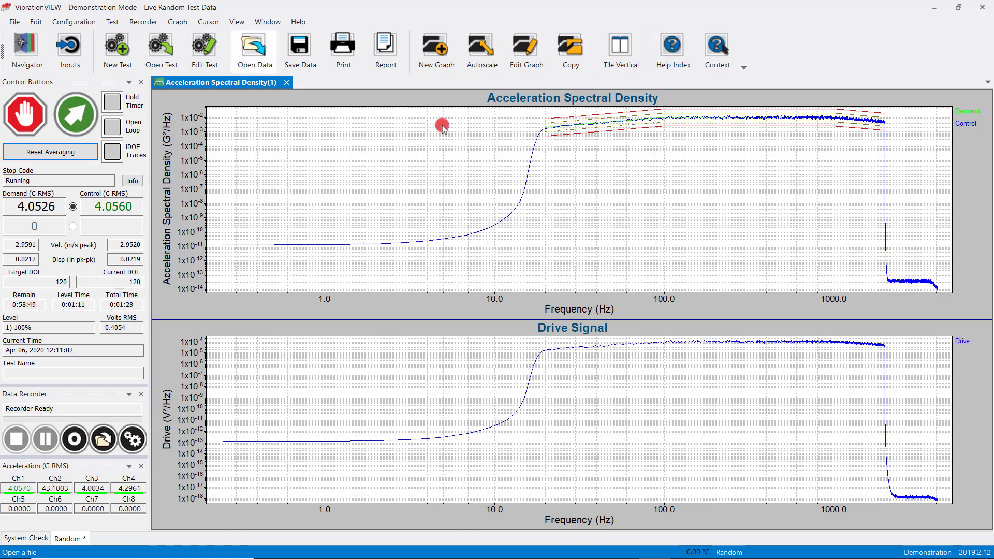
Open the Report Parameters list and search it for "displacement"
{"action": "left_click", "coordinate": [236, 23]}
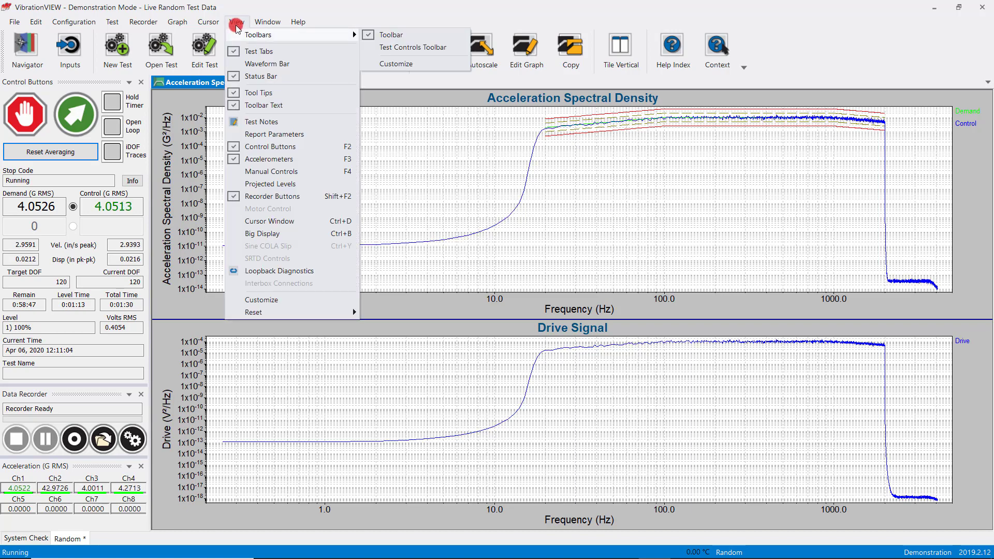
{"action": "left_click", "coordinate": [279, 134]}
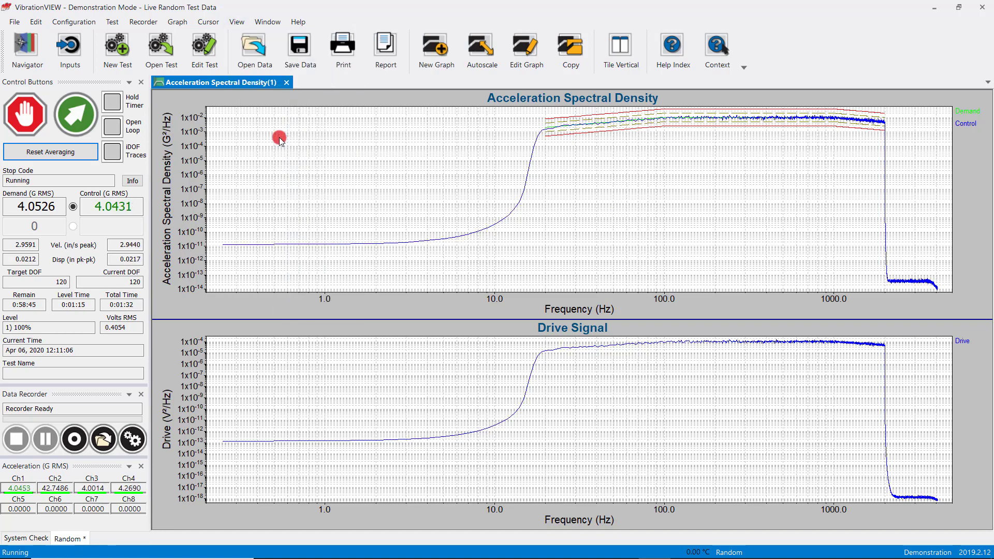
{"action": "left_click_drag", "start_coordinate": [231, 18], "coordinate": [396, 38]}
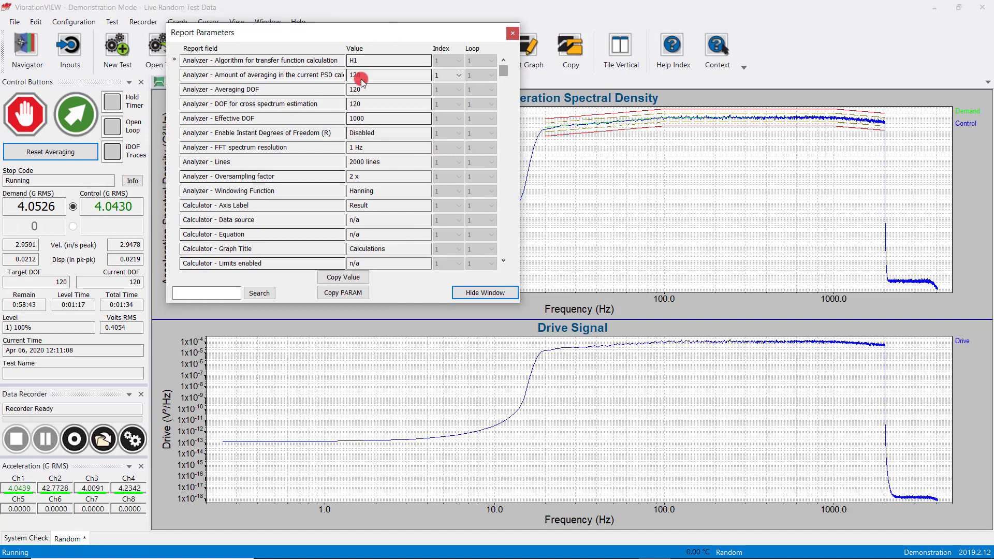
{"action": "left_click", "coordinate": [203, 292]}
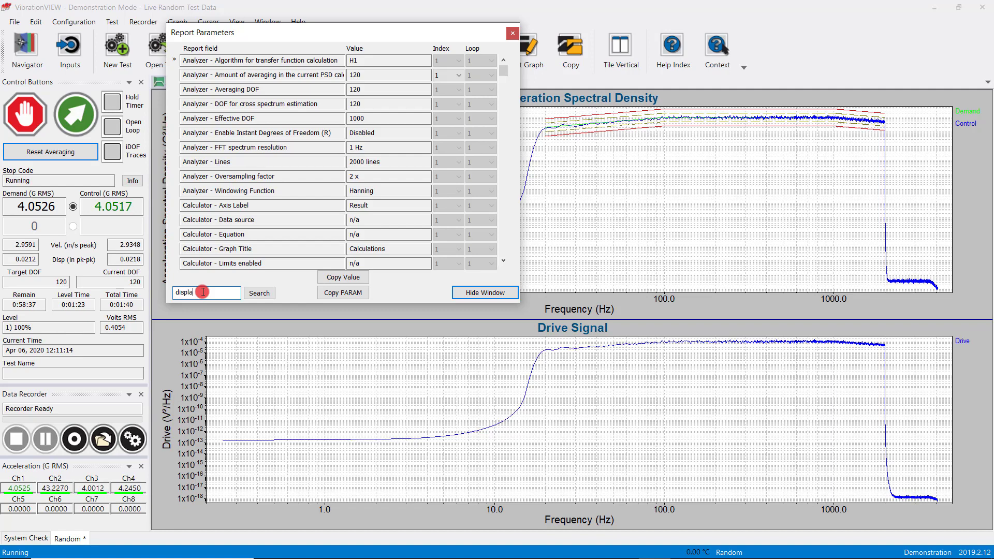
{"action": "type", "text": "displacement"}
{"action": "key", "text": "Return"}
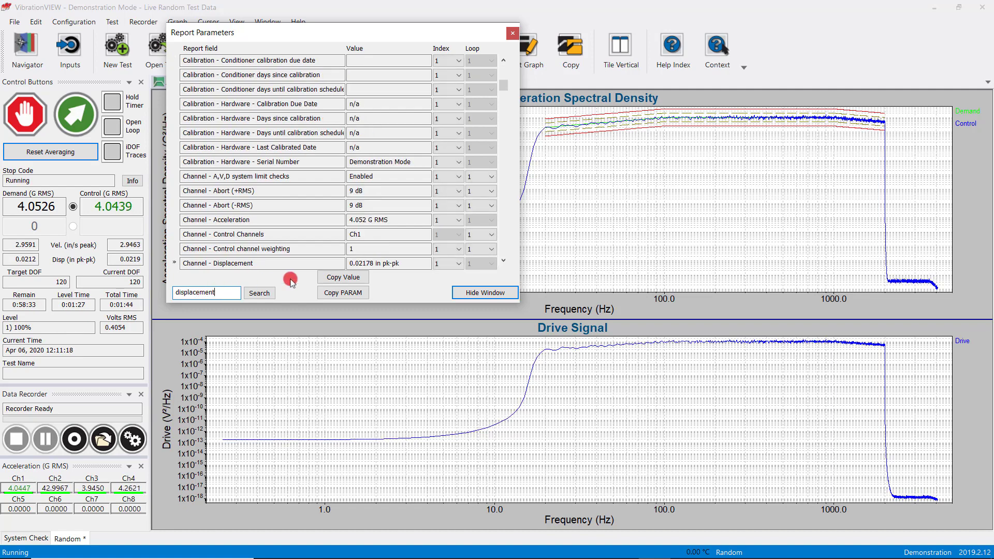
Set the index of the Channel - Displacement report parameter to channel 2
{"action": "left_click", "coordinate": [405, 263]}
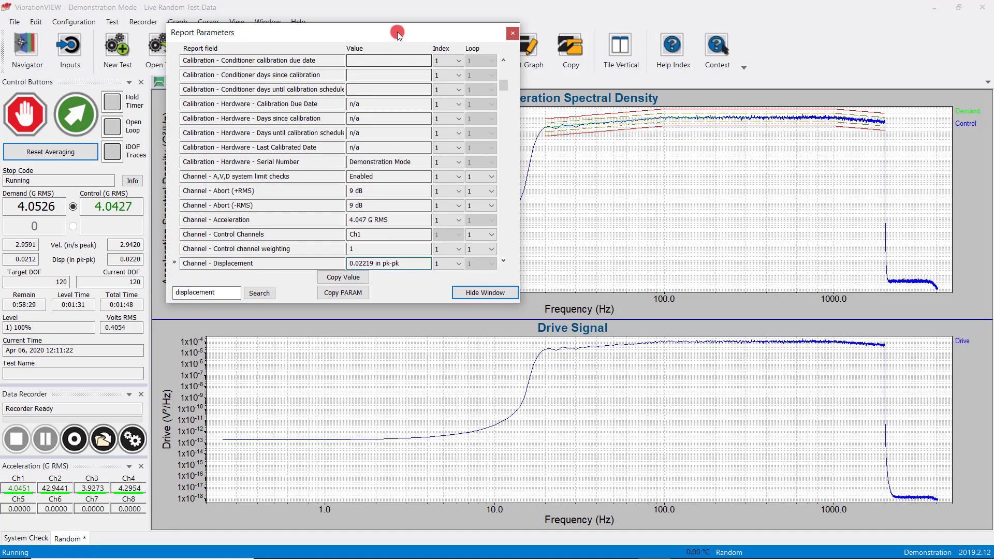
{"action": "left_click_drag", "start_coordinate": [498, 32], "coordinate": [486, 25]}
{"action": "left_click", "coordinate": [435, 257]}
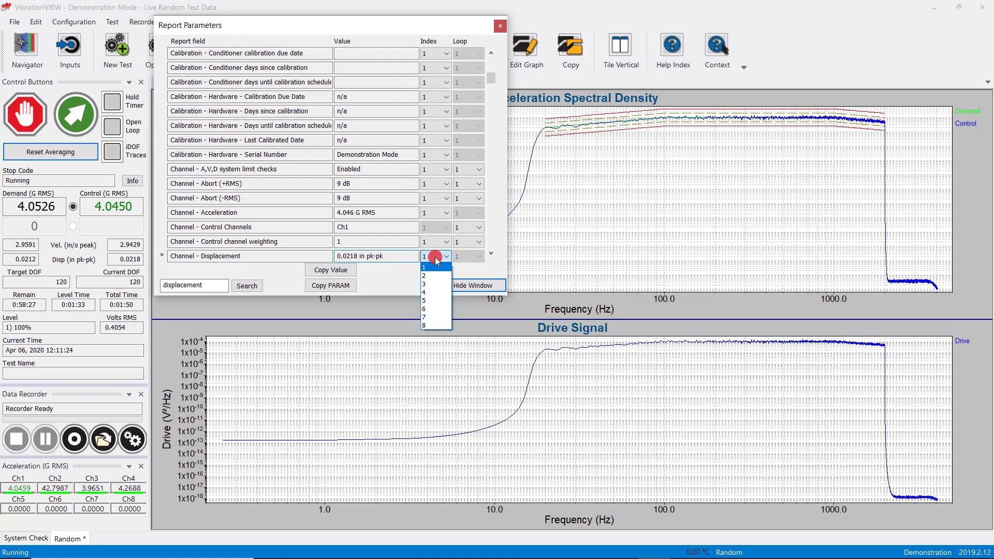
{"action": "left_click", "coordinate": [435, 276]}
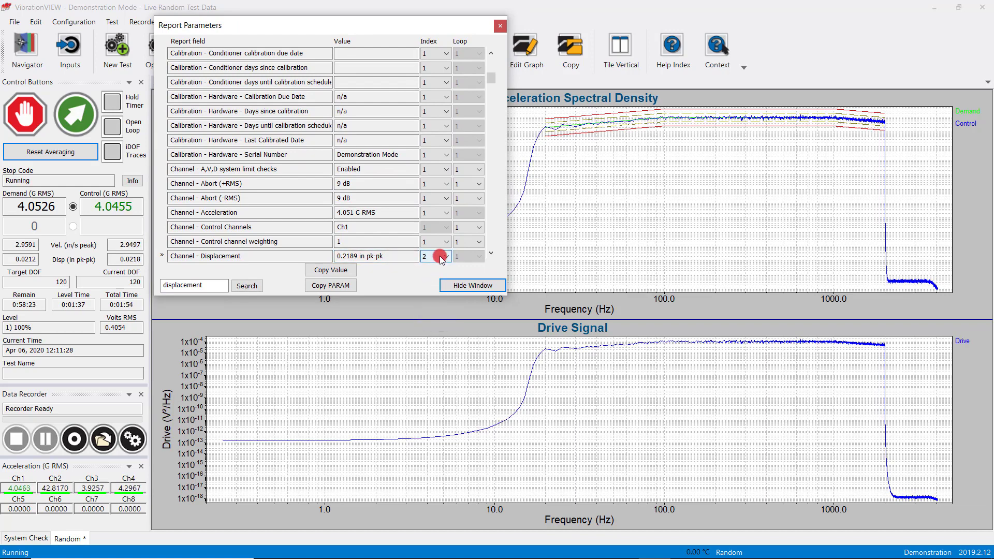
Place the channel 2 displacement value as an annotation in the Acceleration Spectral Density graph and close Report Parameters
{"action": "left_click", "coordinate": [393, 257]}
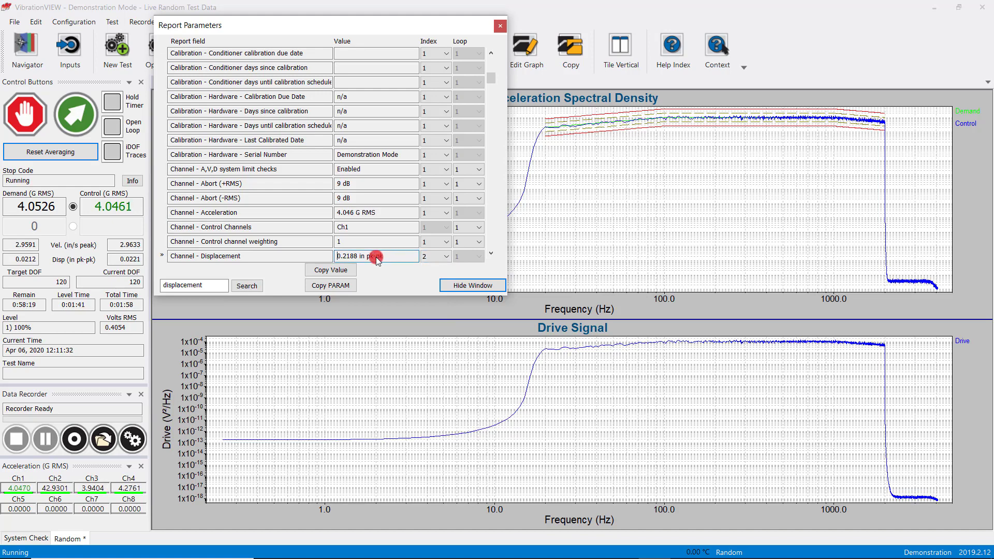
{"action": "left_click_drag", "start_coordinate": [375, 257], "coordinate": [629, 215]}
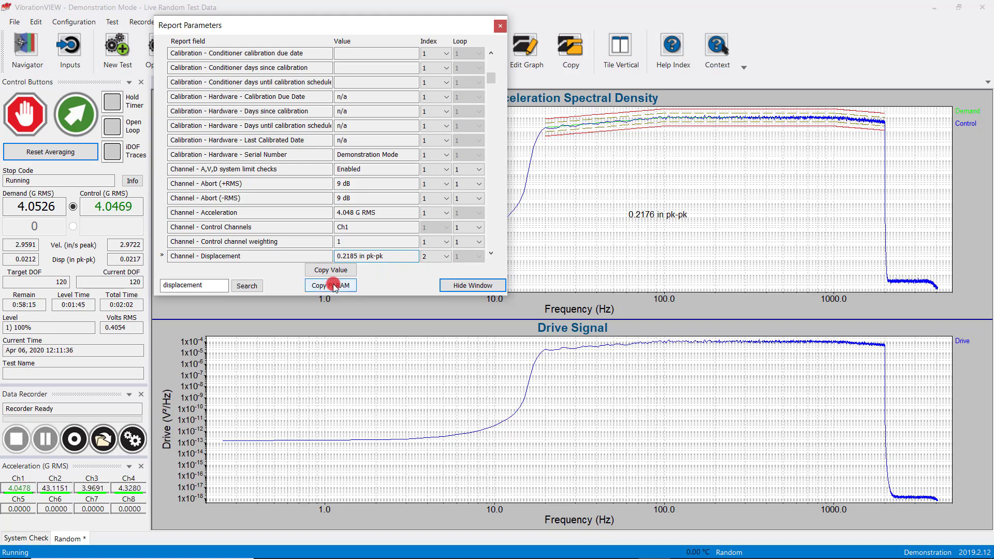
{"action": "left_click", "coordinate": [500, 26]}
Inspect the displacement annotation's parameter code, accept its settings, and shift the annotation slightly down and right within the graph
{"action": "left_click", "coordinate": [651, 214]}
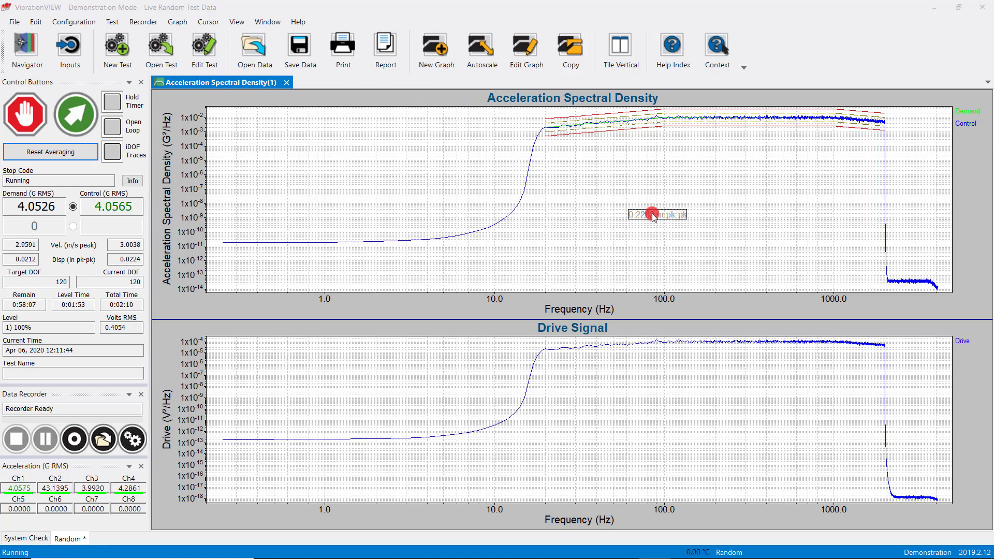
{"action": "double_click", "coordinate": [654, 215]}
{"action": "left_click", "coordinate": [476, 269]}
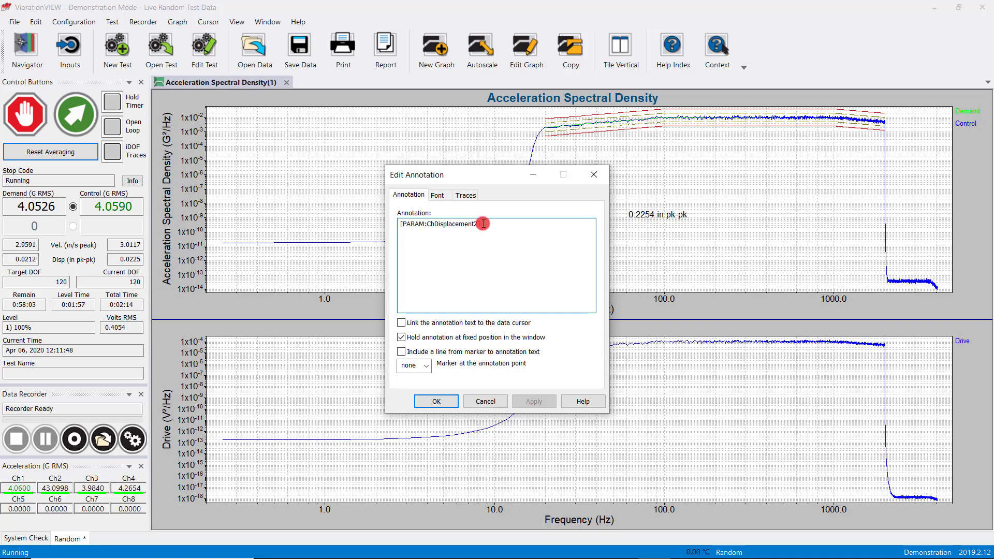
{"action": "left_click", "coordinate": [436, 402]}
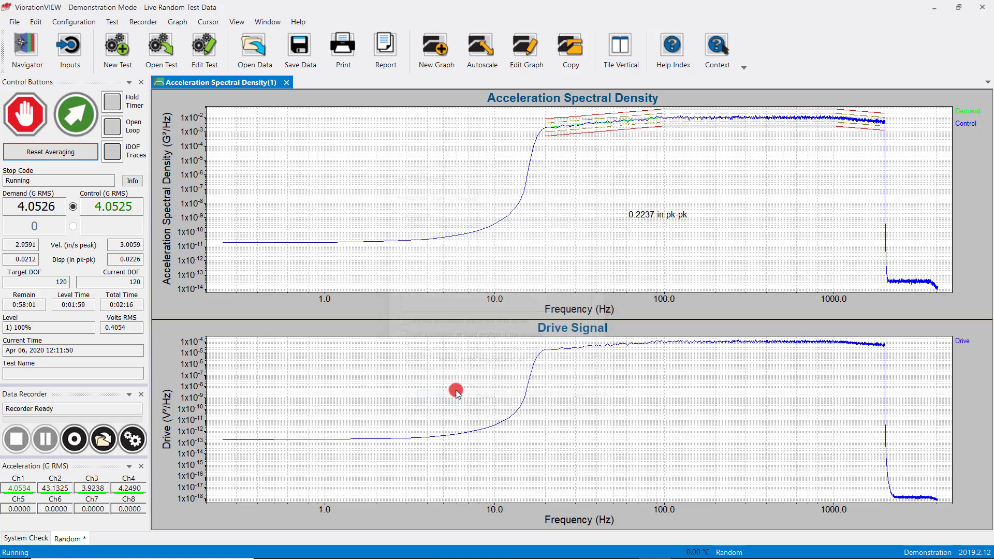
{"action": "left_click_drag", "start_coordinate": [653, 217], "coordinate": [689, 231]}
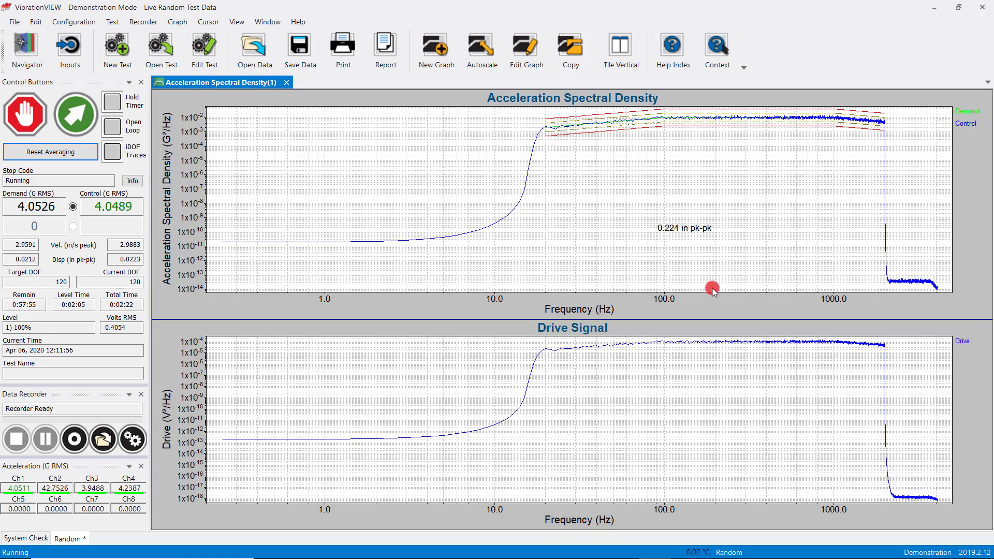